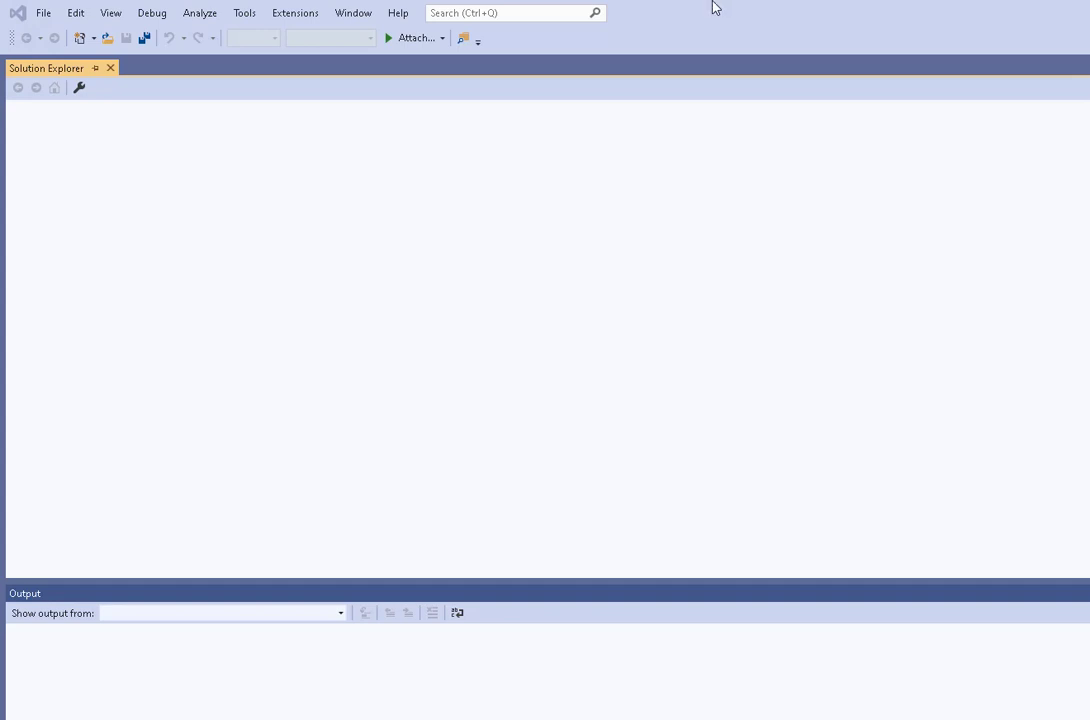
# Step: Start creating a new project and filter the project templates to the C++ language
pyautogui.click(47, 17)
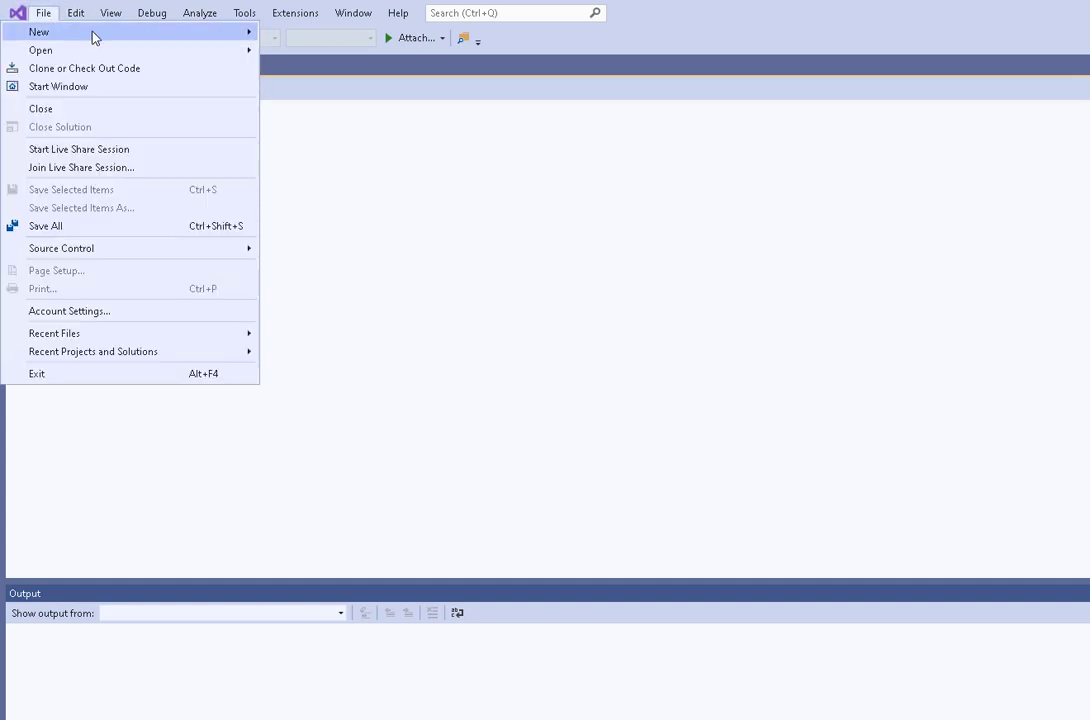
pyautogui.moveTo(231, 32)
pyautogui.click(302, 35)
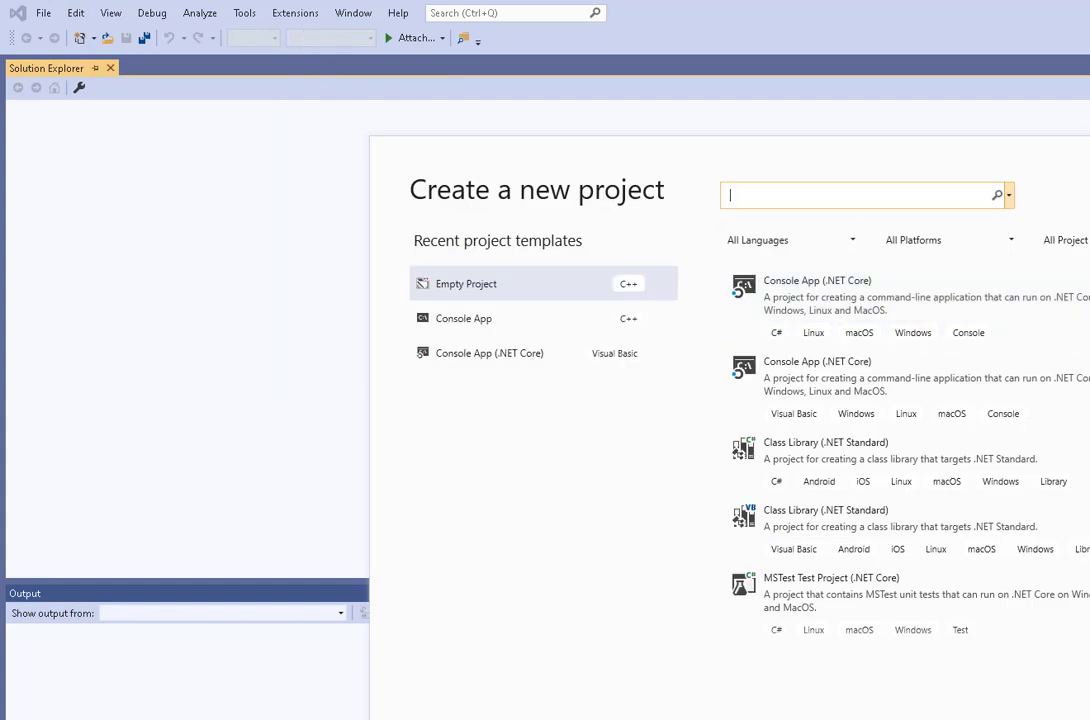
pyautogui.scroll(-5, 870, 450)
pyautogui.scroll(-15, 900, 450)
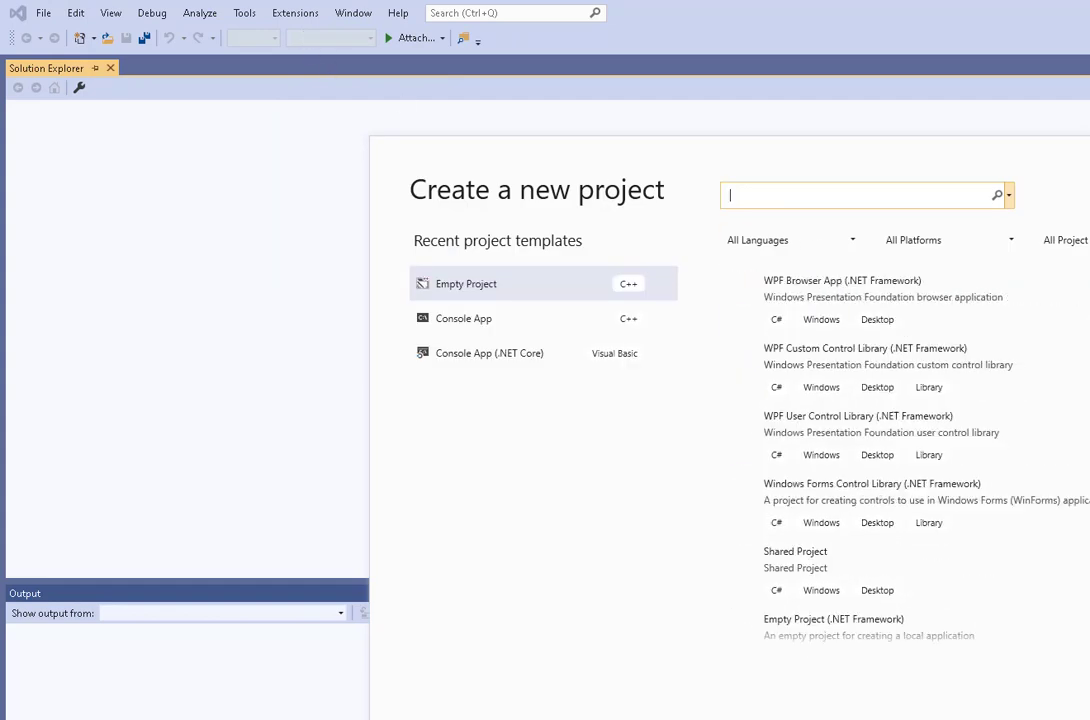
pyautogui.scroll(20, 900, 450)
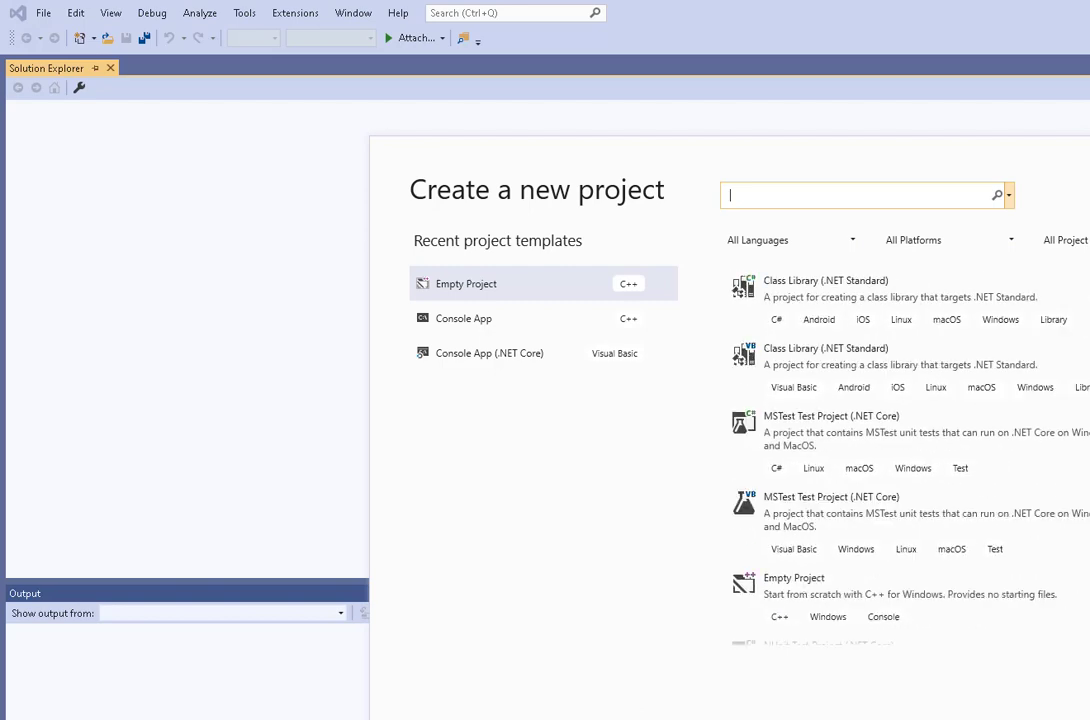
pyautogui.click(853, 242)
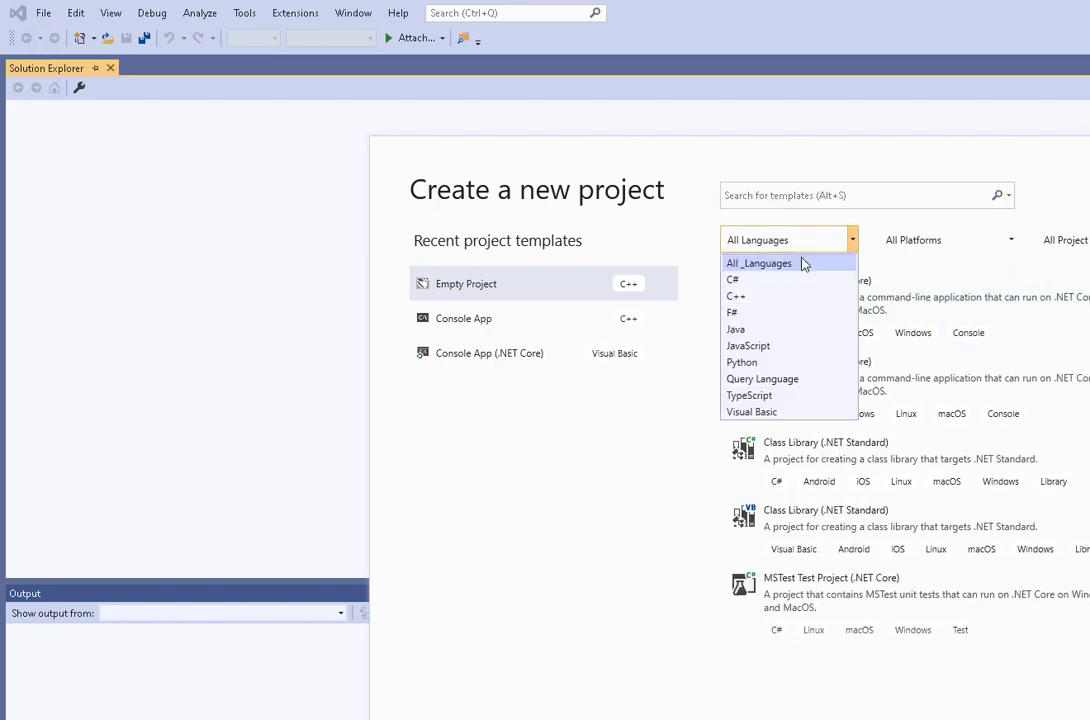
pyautogui.click(738, 298)
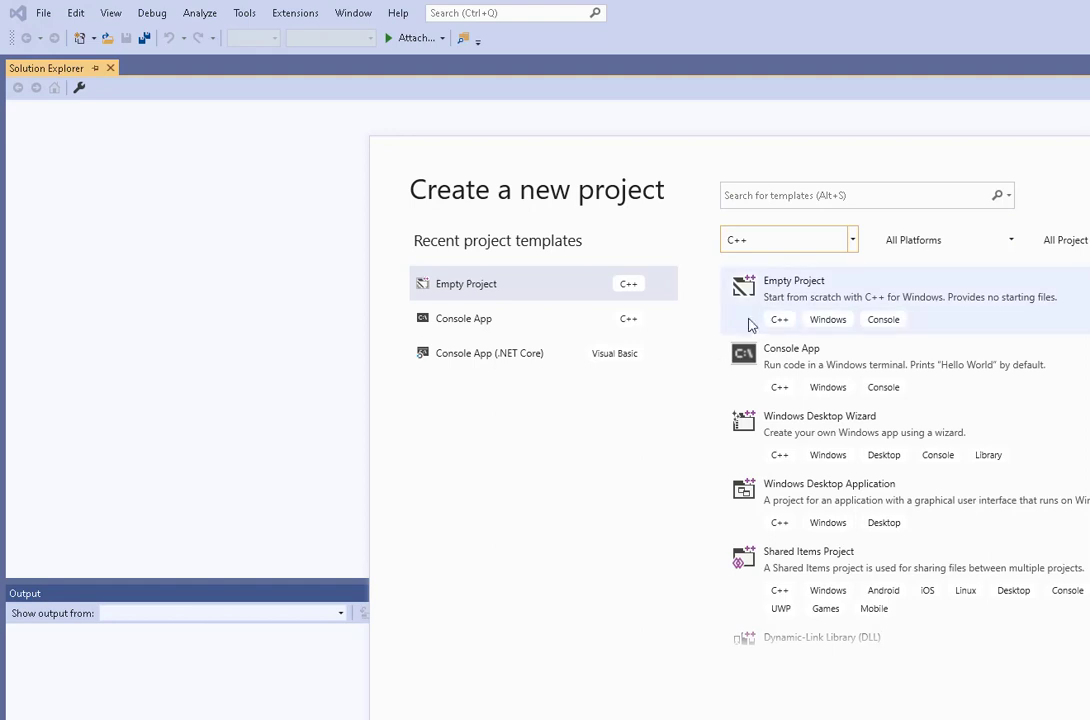
# Step: Create an Empty Project (C++) named MASM
pyautogui.click(789, 292)
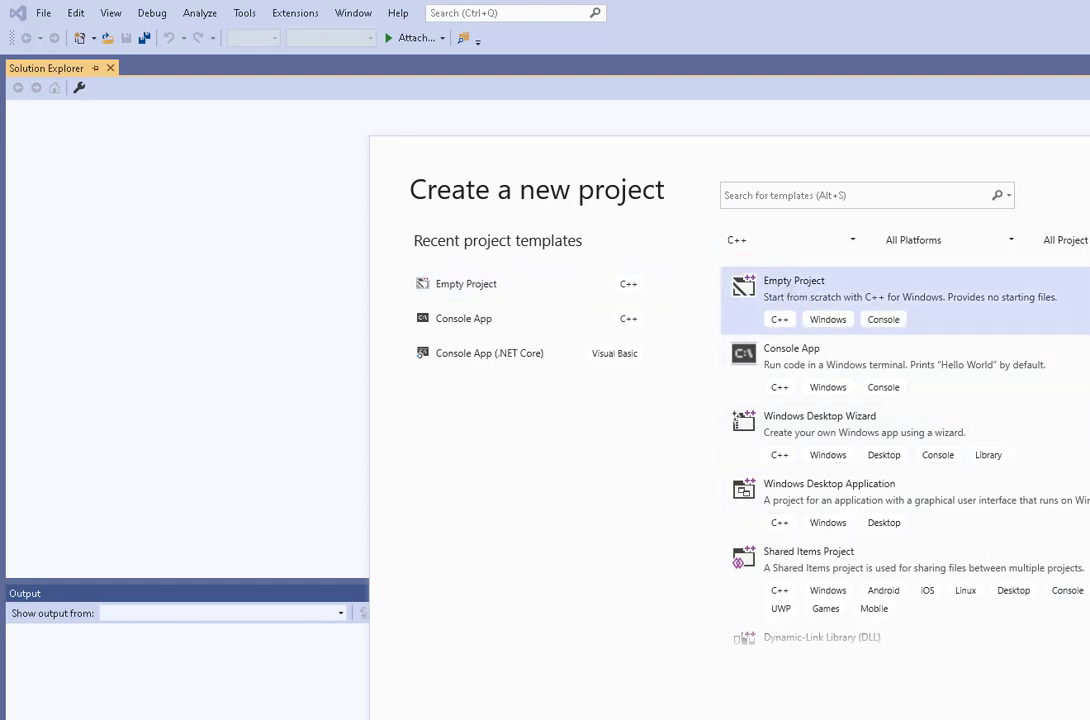
pyautogui.press('Return')
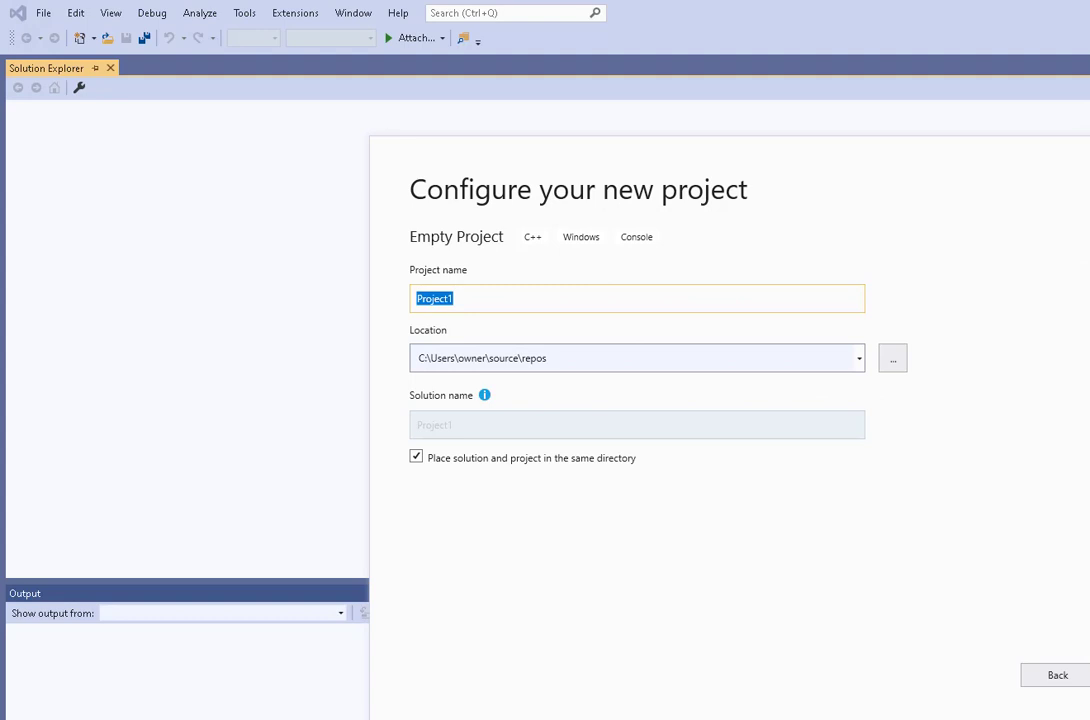
pyautogui.write('MASM')
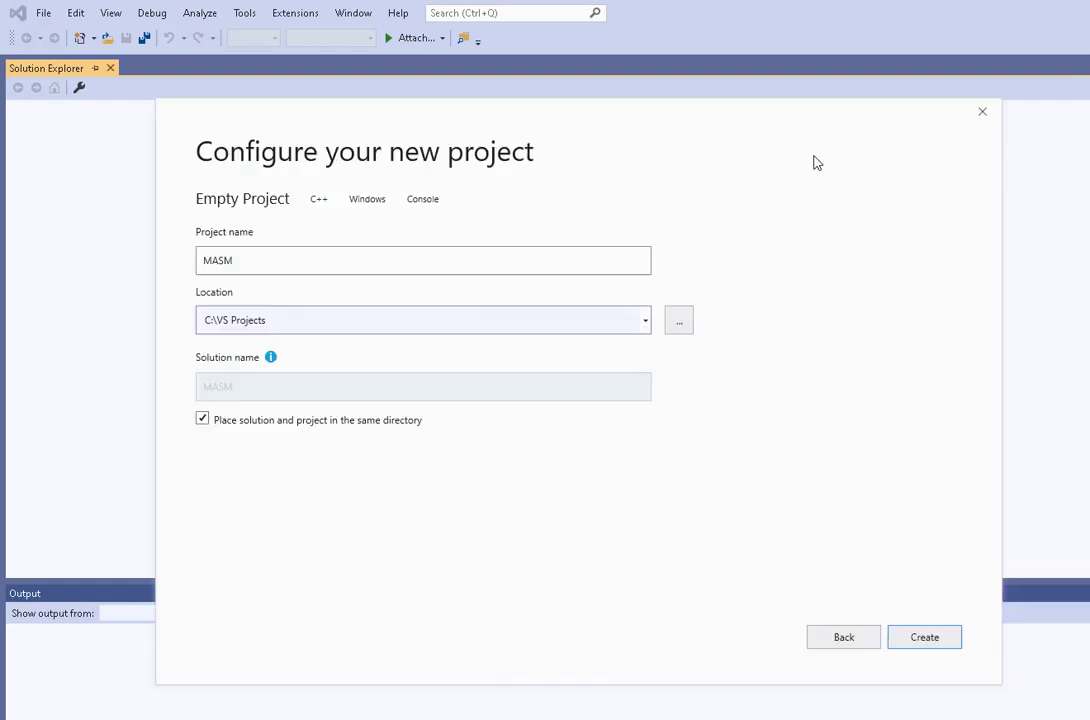
pyautogui.click(930, 639)
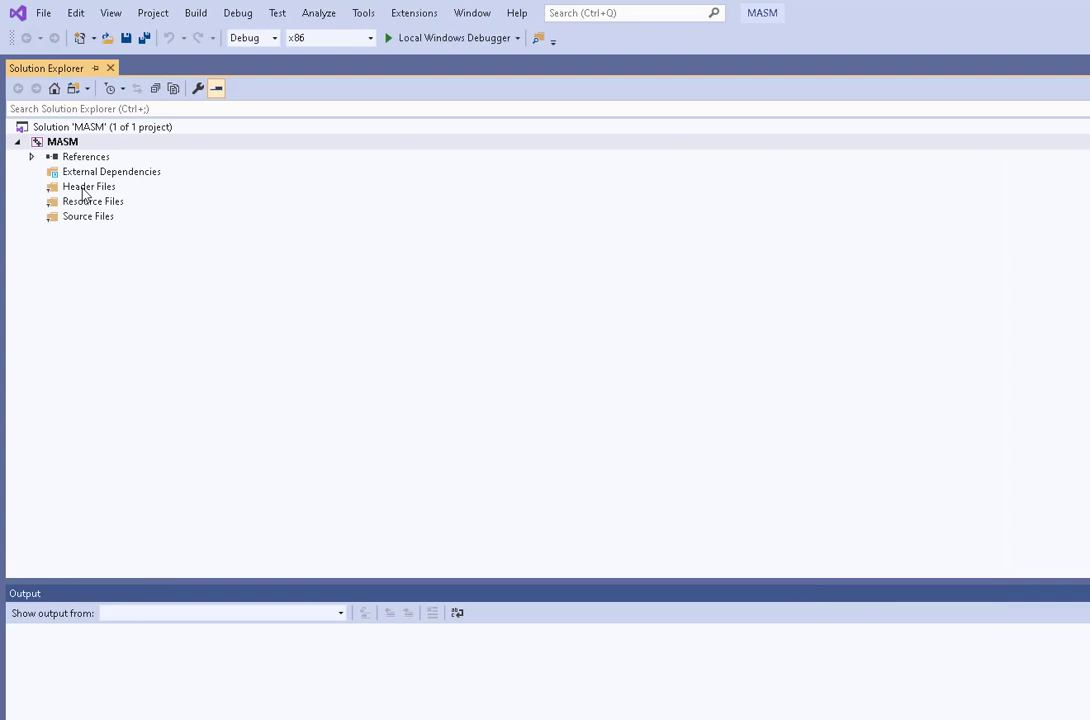
# Step: Remove the Header Files, Resource Files and Source Files filters from the MASM project
pyautogui.click(83, 189)
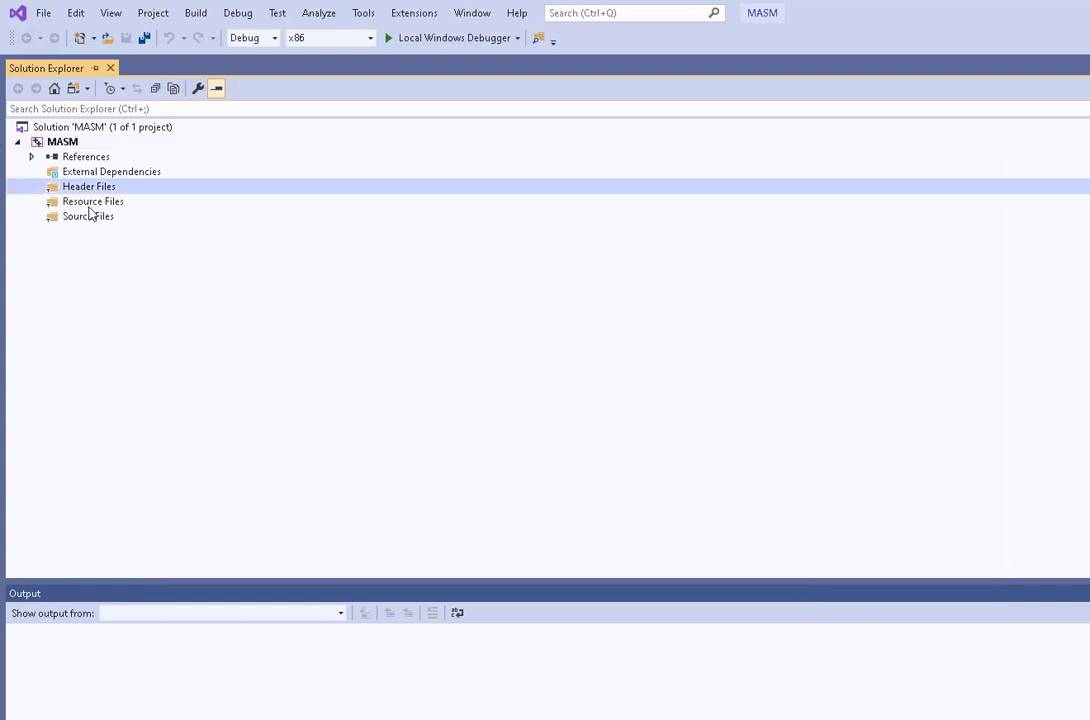
pyautogui.keyDown('shift'); pyautogui.click(90, 215); pyautogui.keyUp('shift')
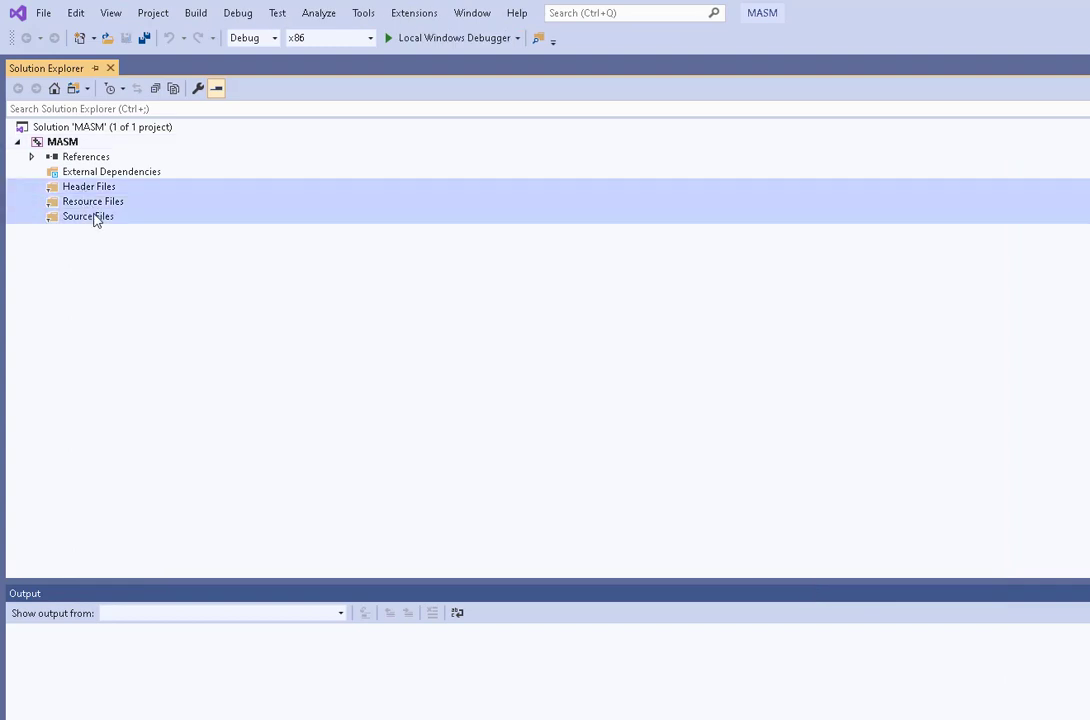
pyautogui.press('Delete')
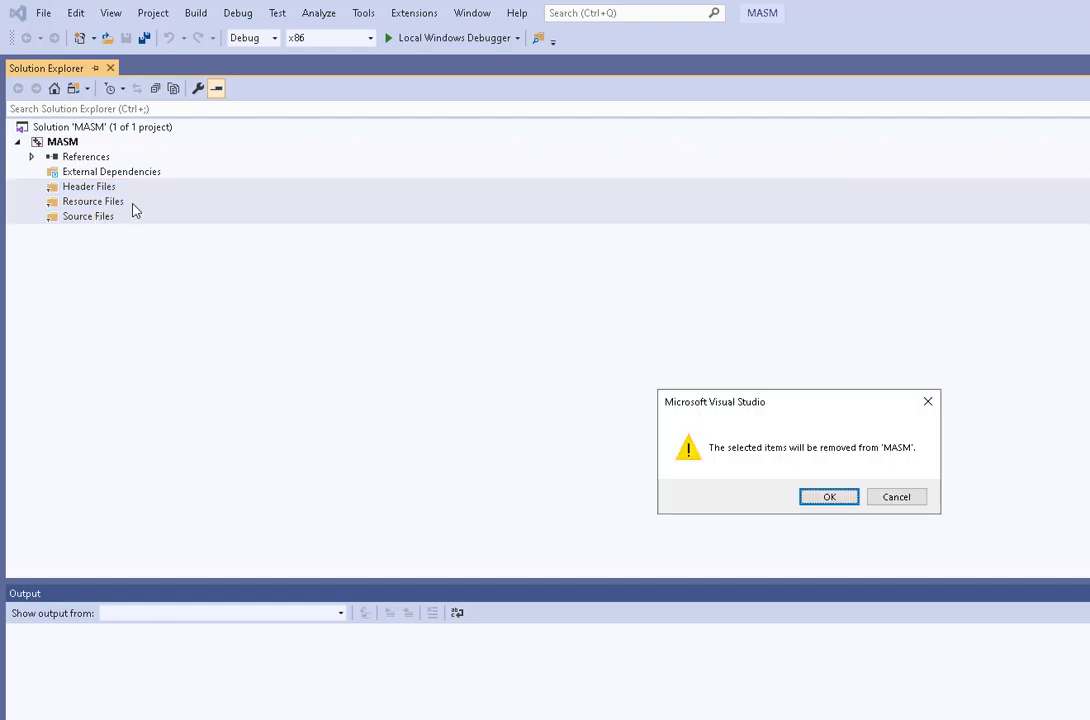
pyautogui.click(829, 498)
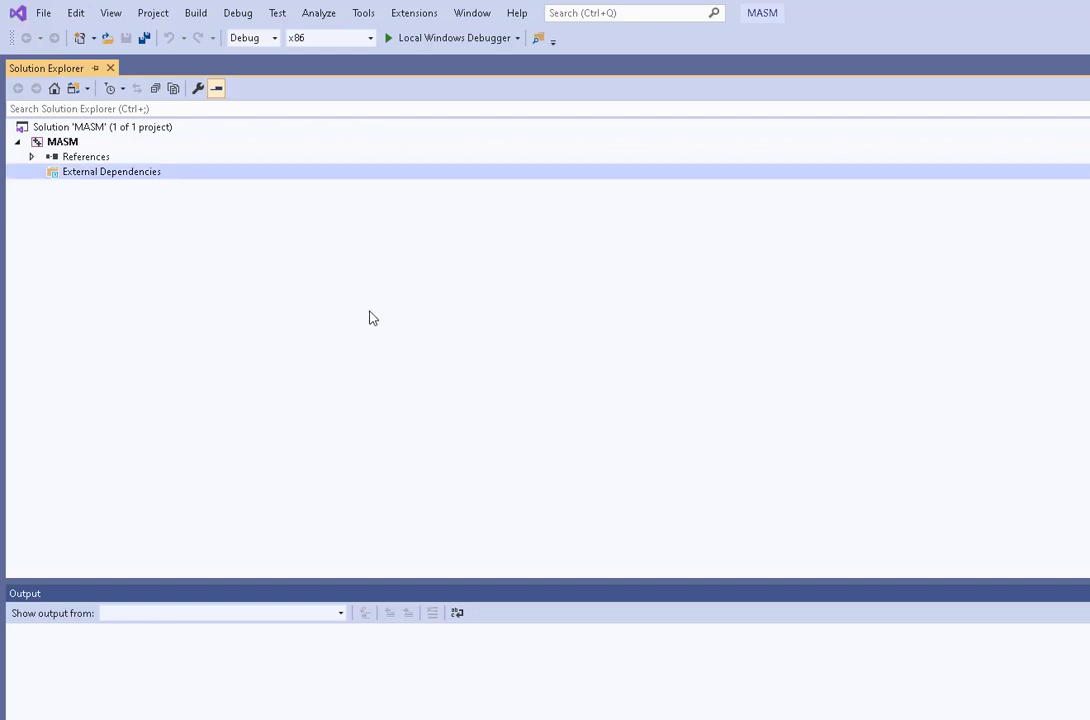
# Step: Enable the masm(.targets, .props) build customization for the MASM project
pyautogui.rightClick(58, 142)
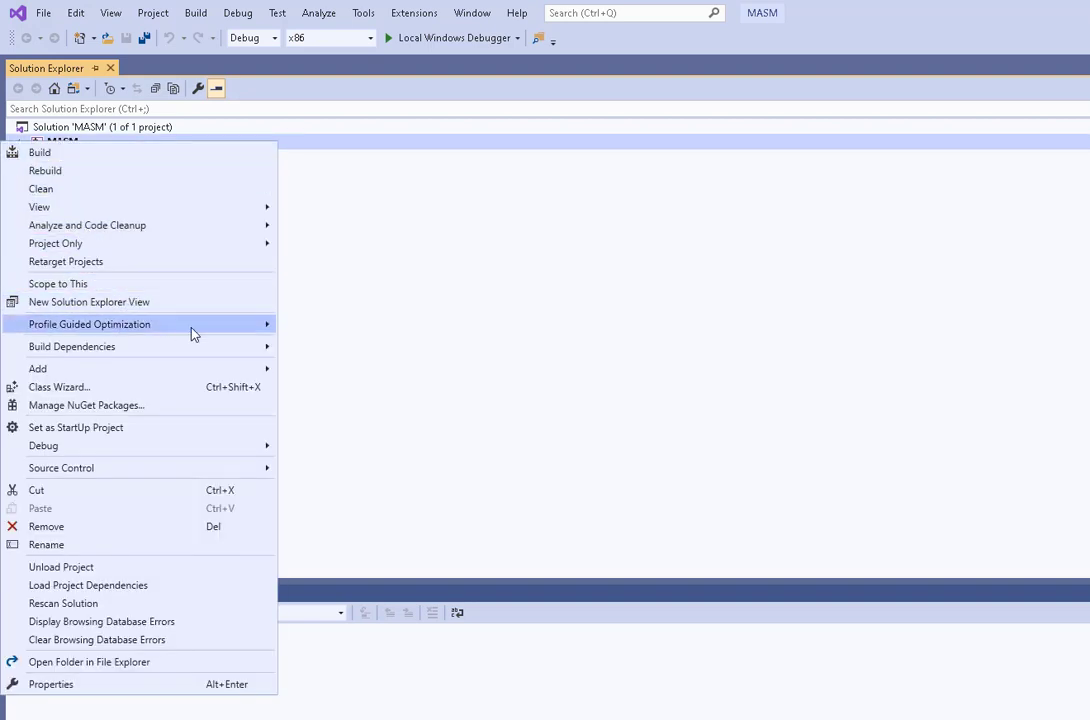
pyautogui.moveTo(265, 348)
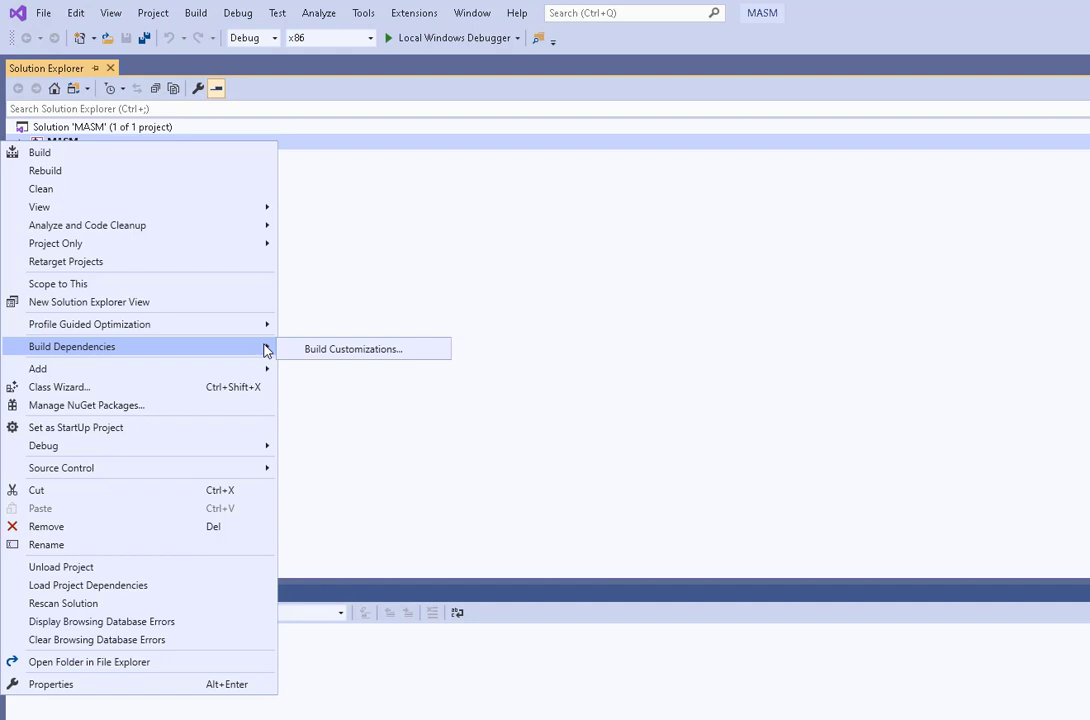
pyautogui.click(366, 352)
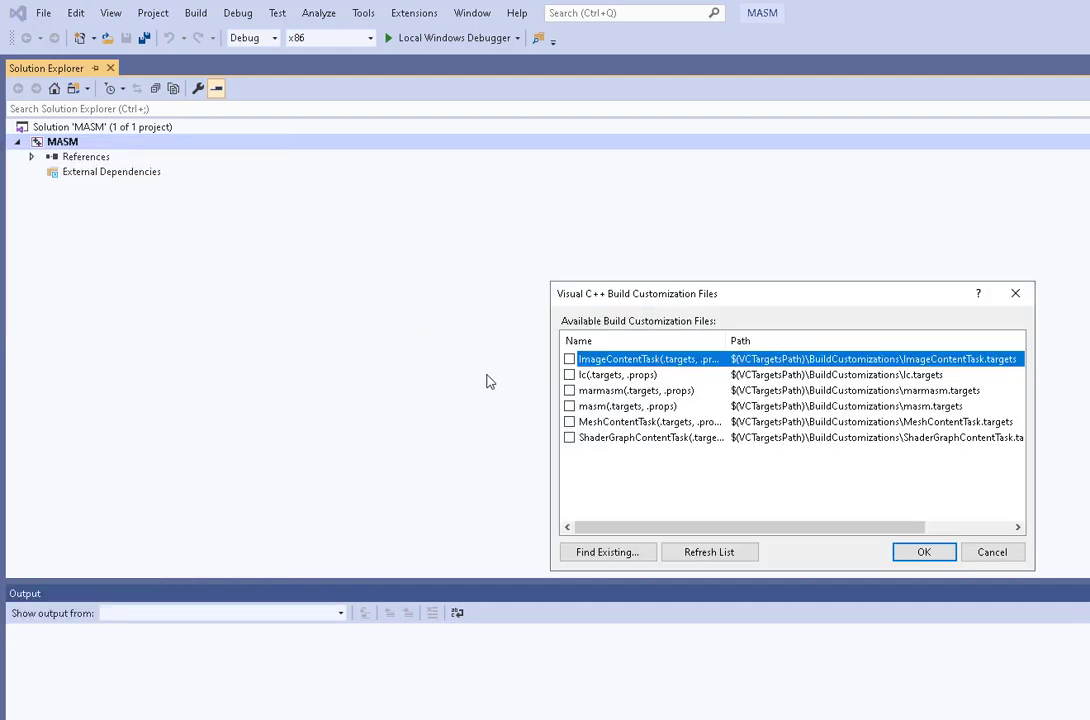
pyautogui.click(569, 407)
pyautogui.click(920, 553)
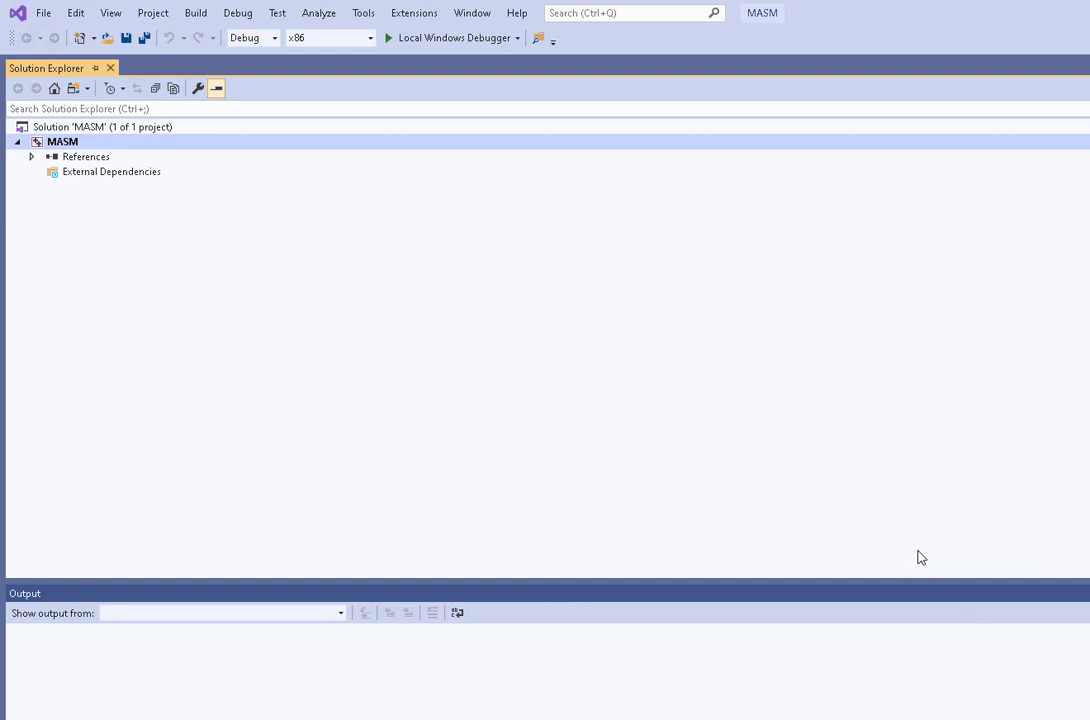
# Step: Set the project's Linker System SubSystem to Windows (/SUBSYSTEM:WINDOWS) and apply the properties
pyautogui.rightClick(60, 146)
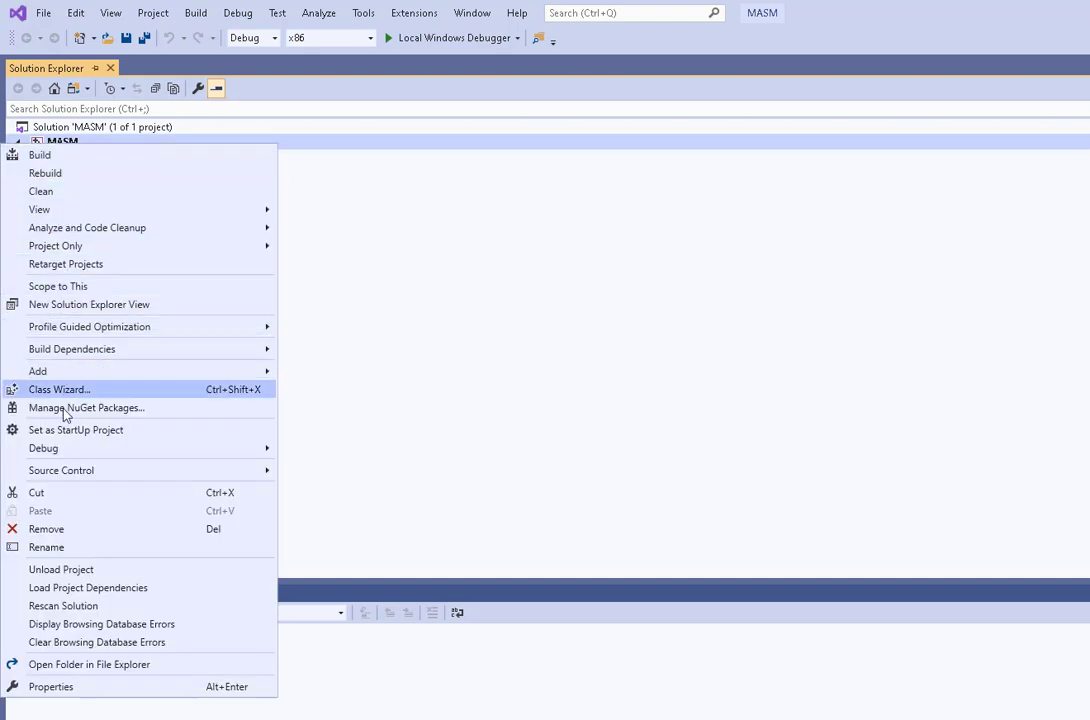
pyautogui.click(67, 687)
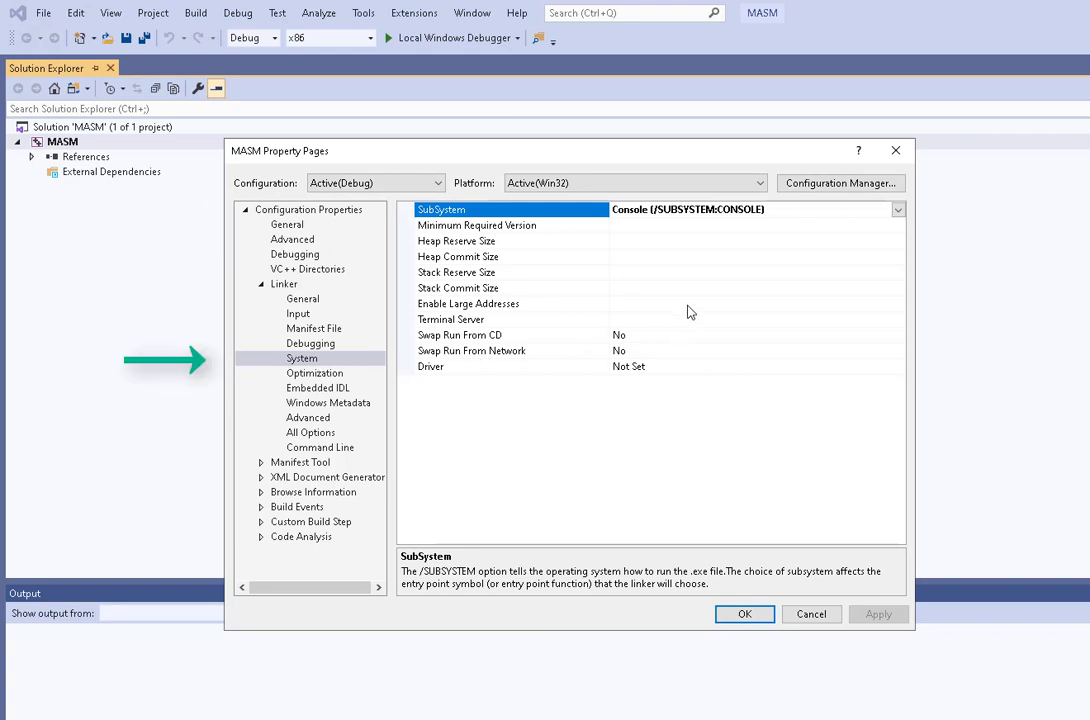
pyautogui.click(897, 209)
pyautogui.click(700, 256)
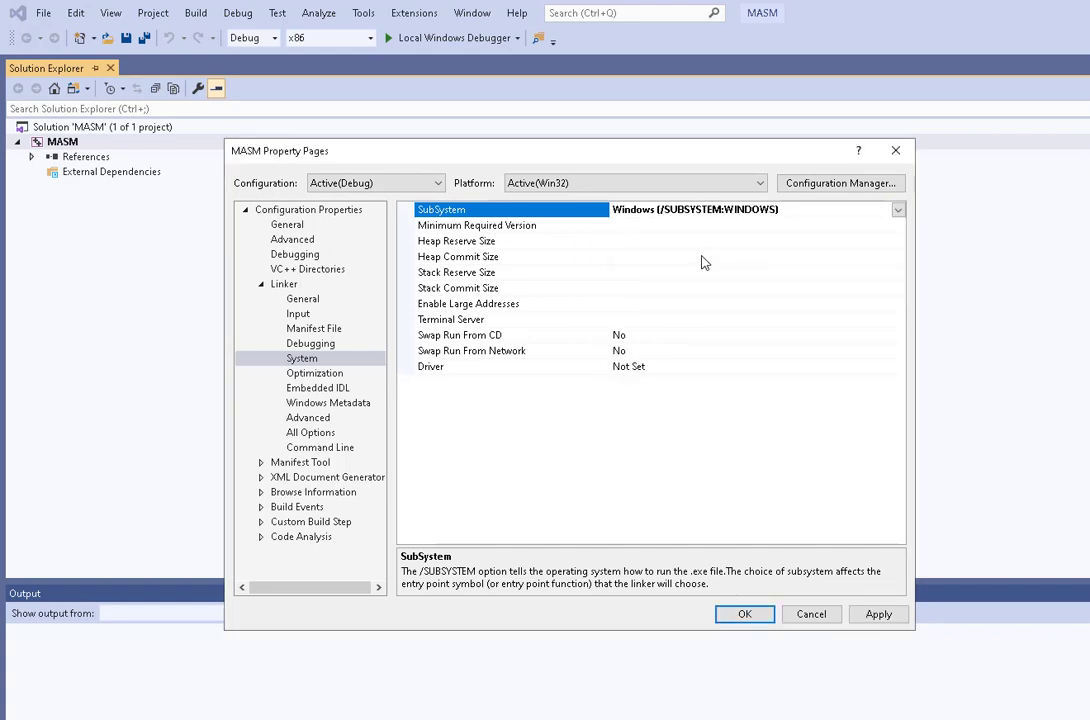
pyautogui.click(744, 614)
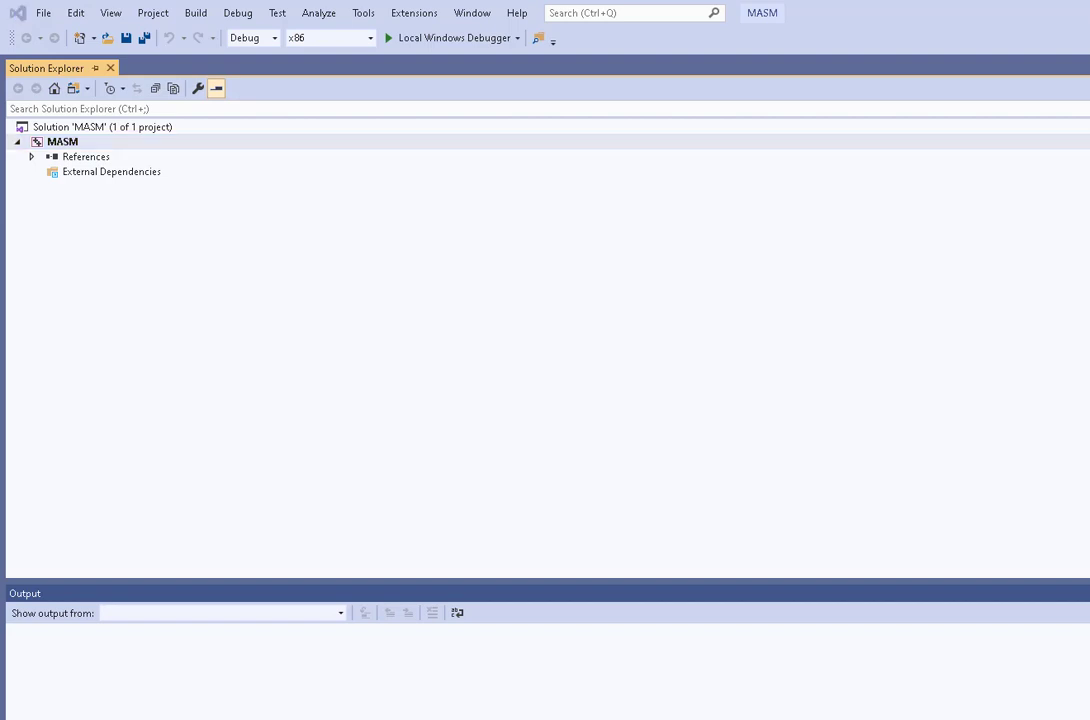
# Step: Add a new item named main.asm to the MASM project
pyautogui.rightClick(63, 142)
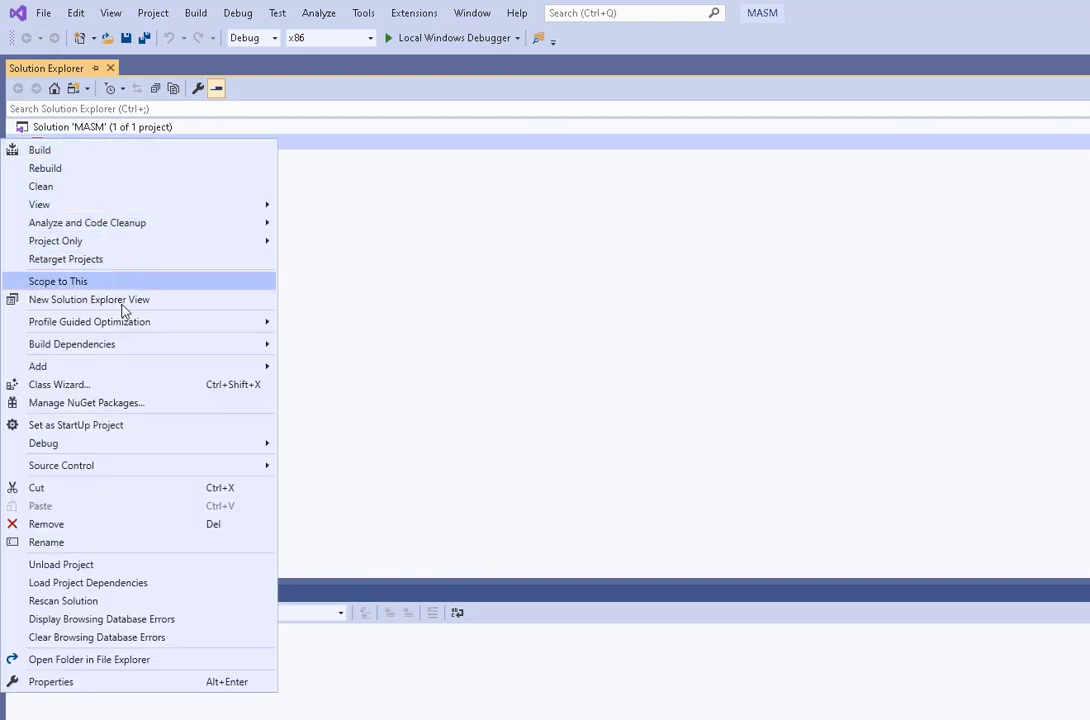
pyautogui.moveTo(236, 367)
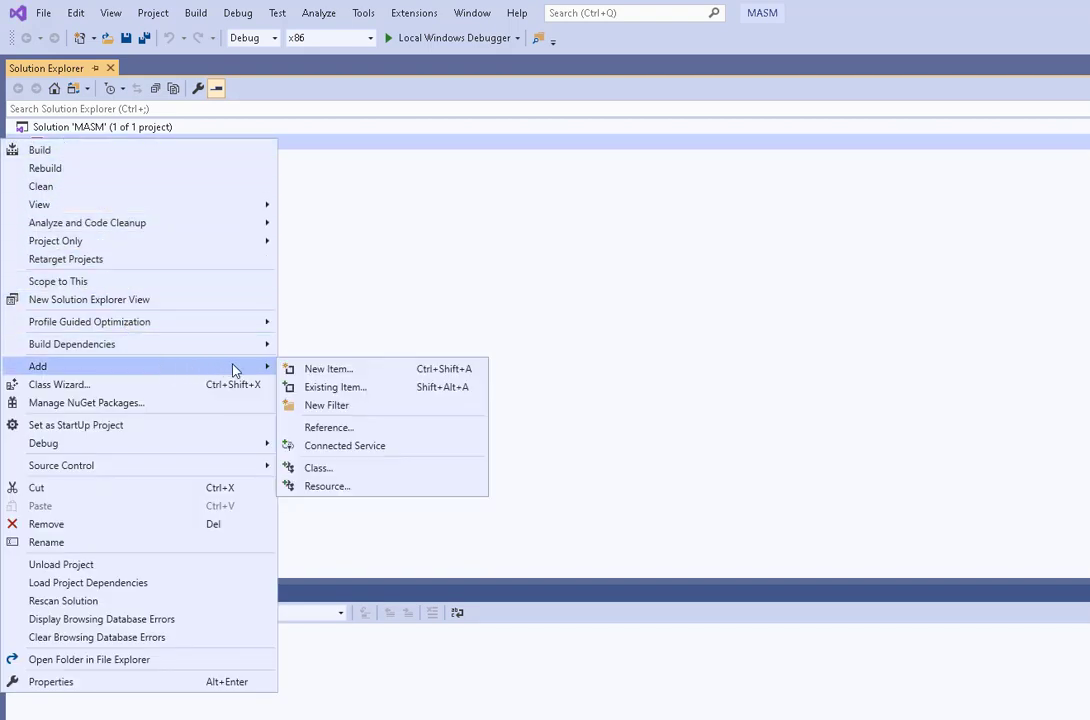
pyautogui.click(326, 369)
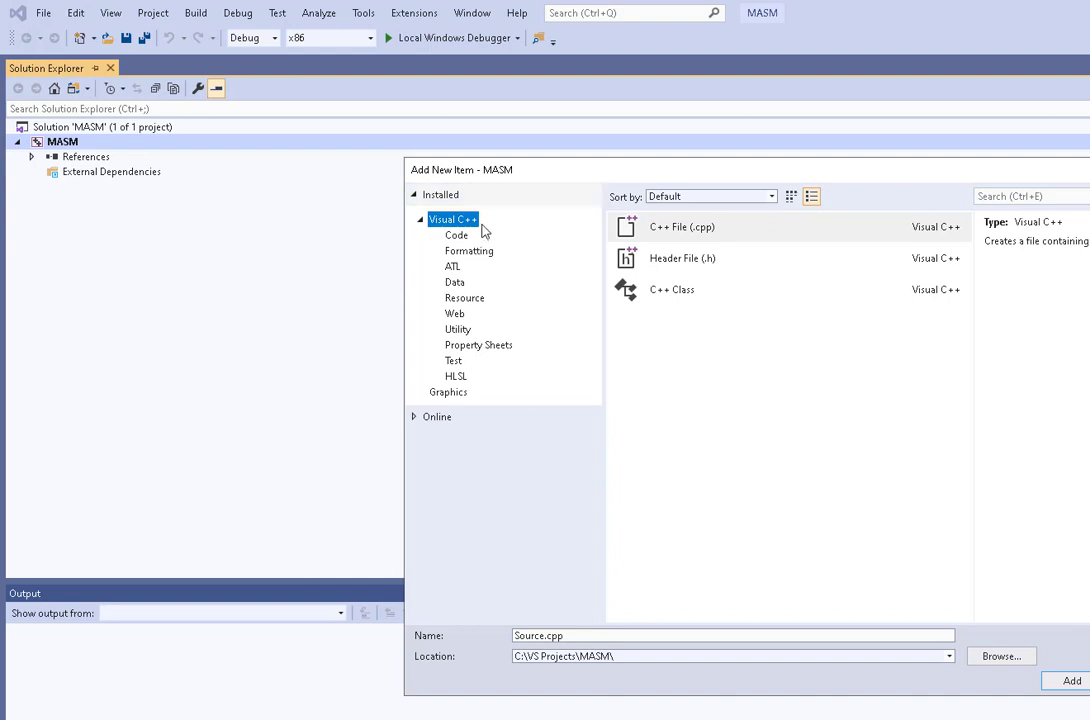
pyautogui.click(712, 228)
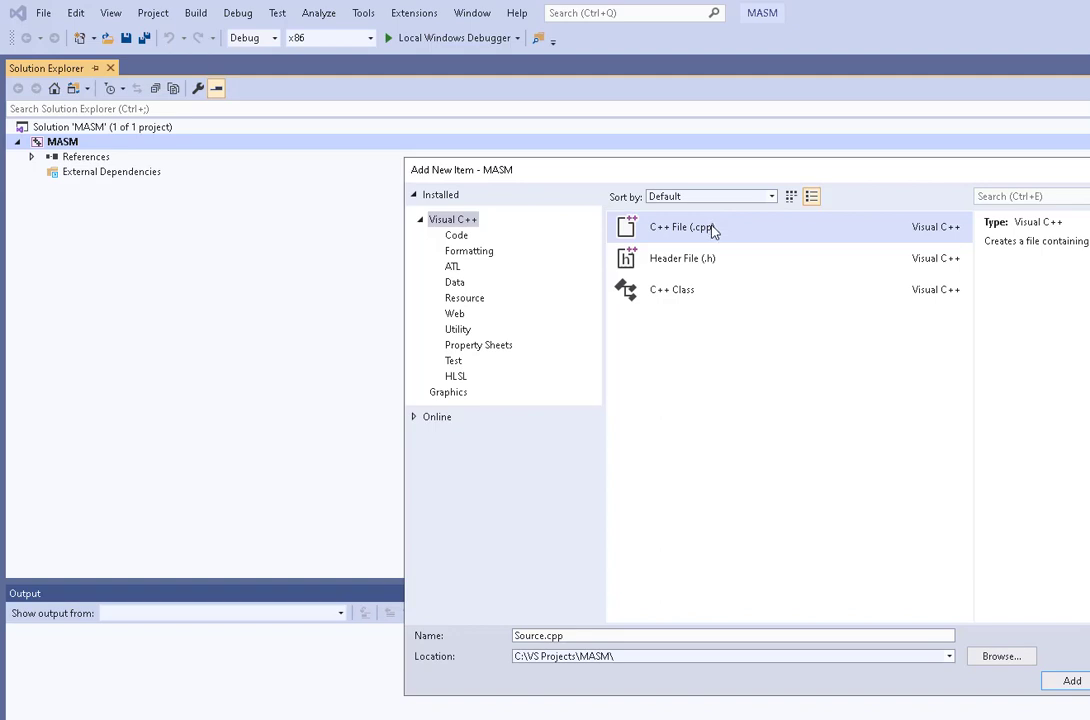
pyautogui.click(578, 638)
pyautogui.press('BackSpace')
pyautogui.press('BackSpace')
pyautogui.press('BackSpace')
pyautogui.press('BackSpace')
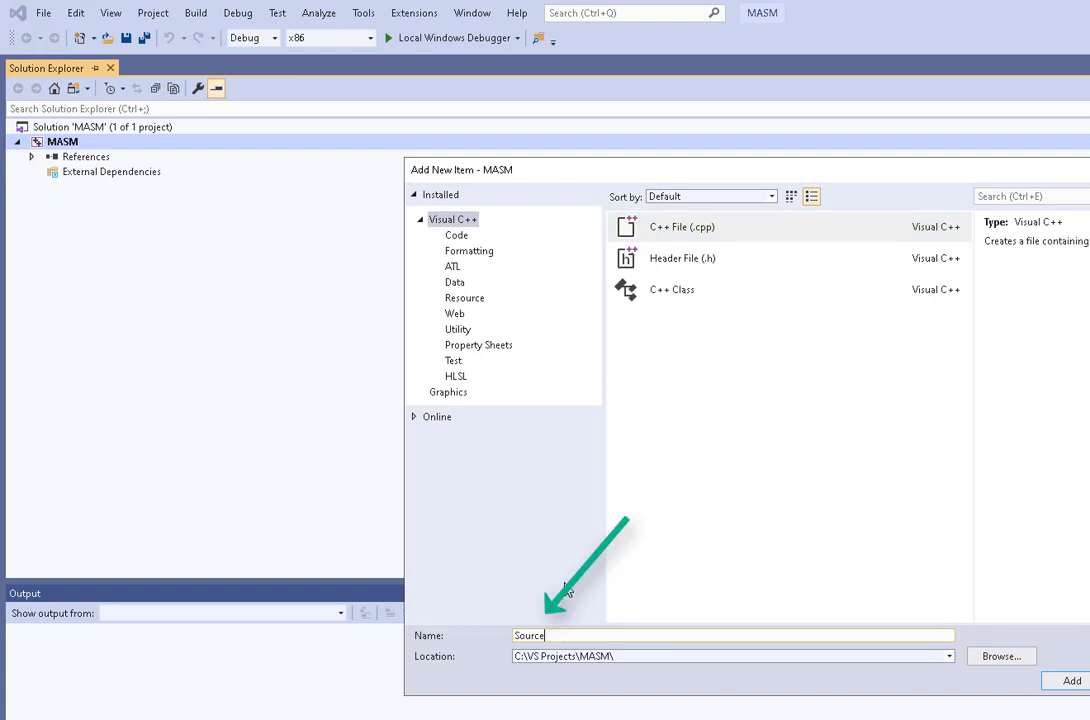
pyautogui.press('BackSpace')
pyautogui.press('BackSpace')
pyautogui.press('BackSpace')
pyautogui.press('BackSpace')
pyautogui.press('BackSpace')
pyautogui.press('BackSpace')
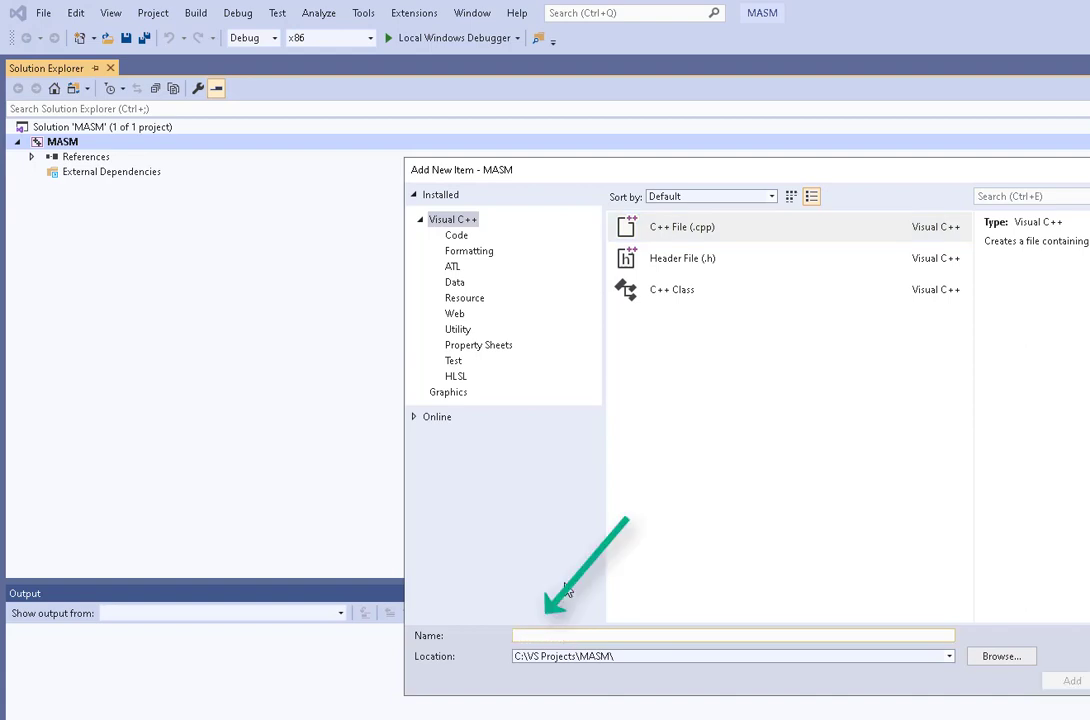
pyautogui.write('main.')
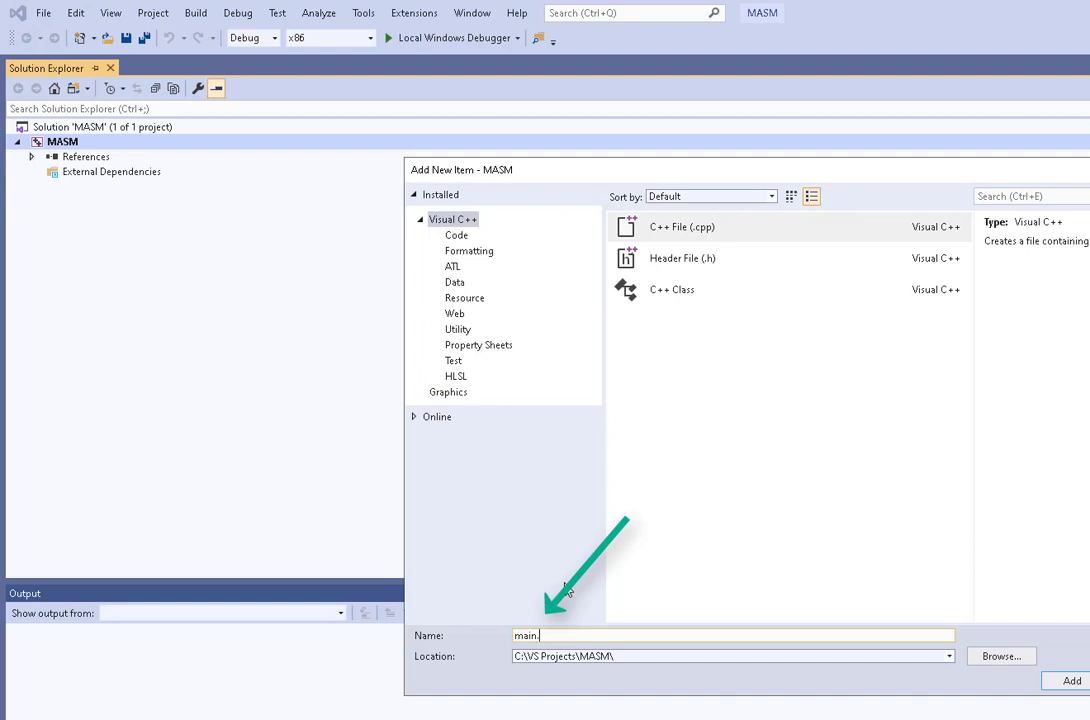
pyautogui.write('asm')
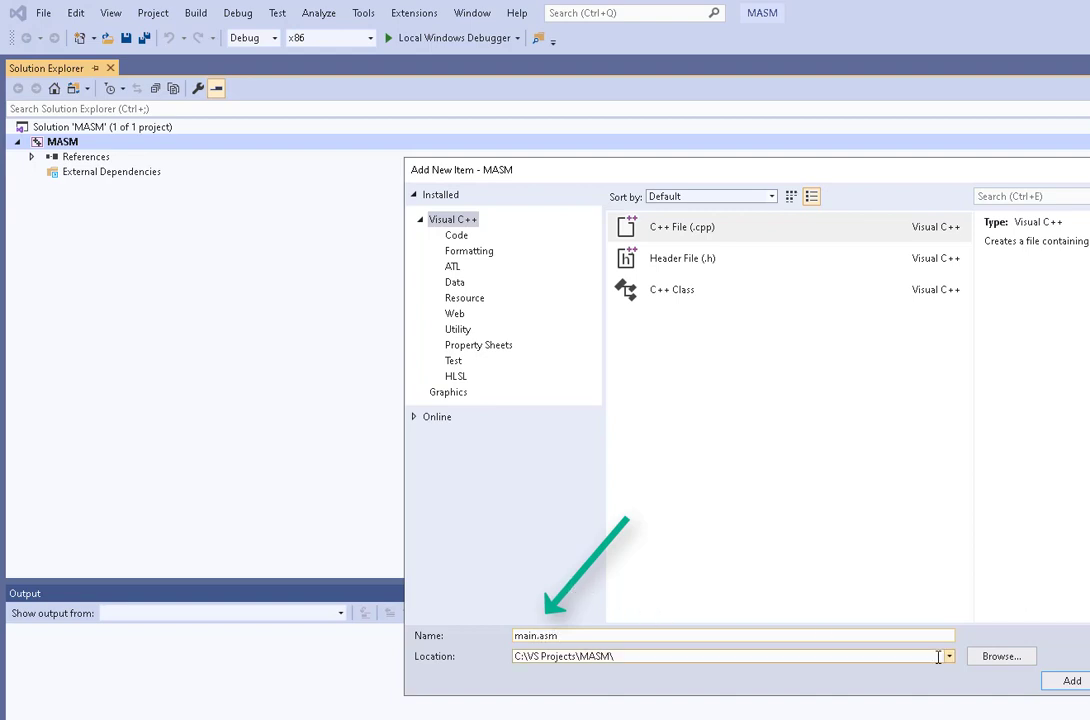
pyautogui.click(1070, 682)
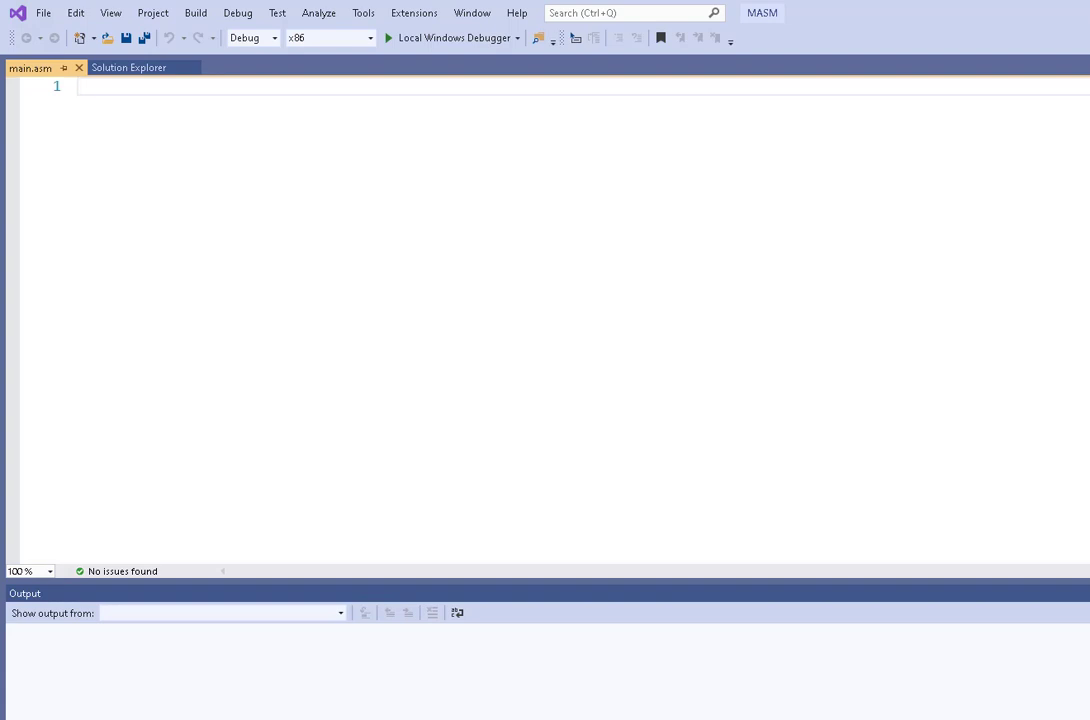
# Step: Paste the assembly program skeleton with .386, .model flat,stdcall, .stack 4096 and main proc into main.asm
pyautogui.write('.386 .model flat,stdcall  .stack 4096  ExitProcess proto,dwExitCode:dword  .data  .code main proc       invoke ExitProcess,0 main endp end main')
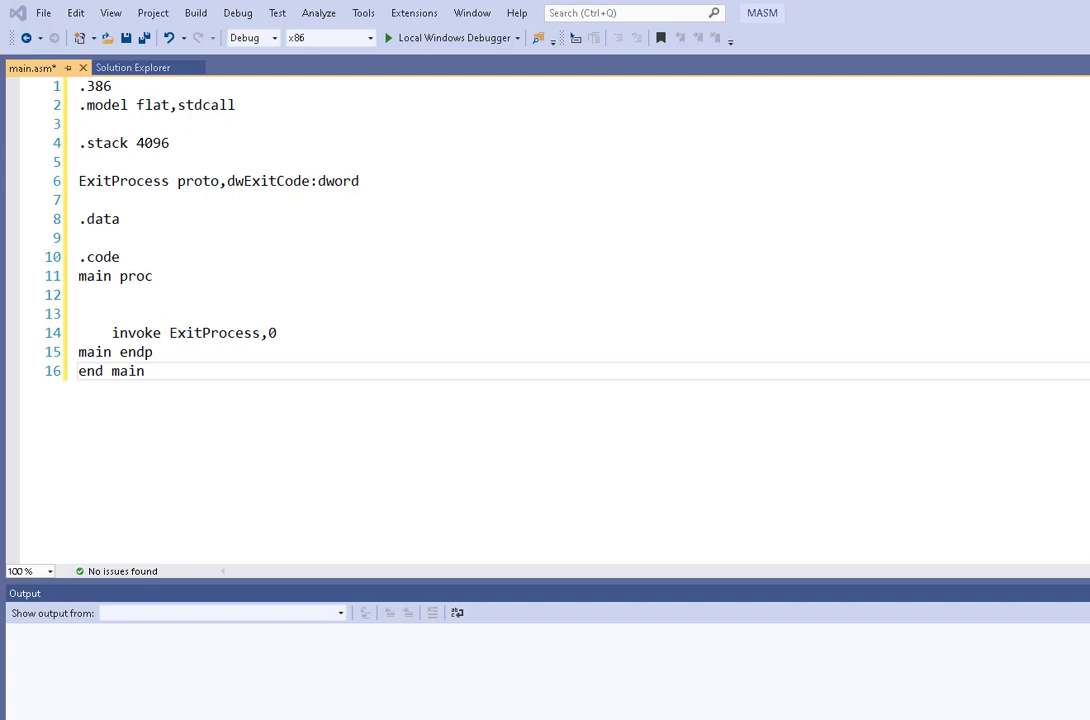
# Step: Save all changes and export the MASM project as a project template named MASM, described as 'This is a basic starting form for assembly programs'
pyautogui.click(152, 15)
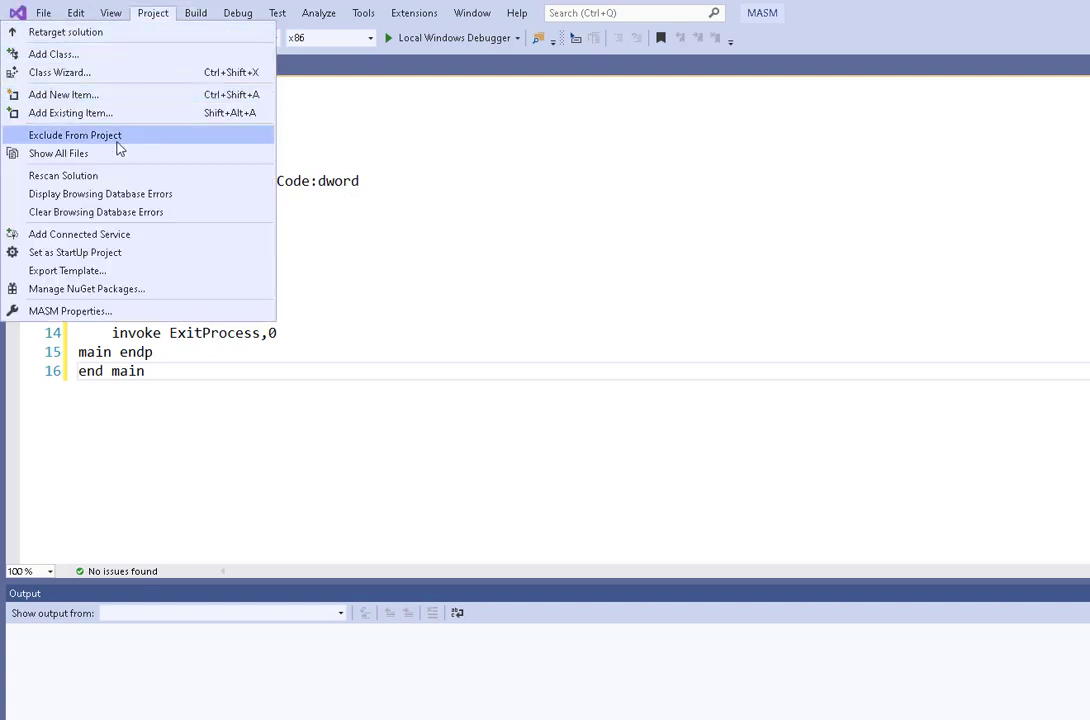
pyautogui.click(95, 274)
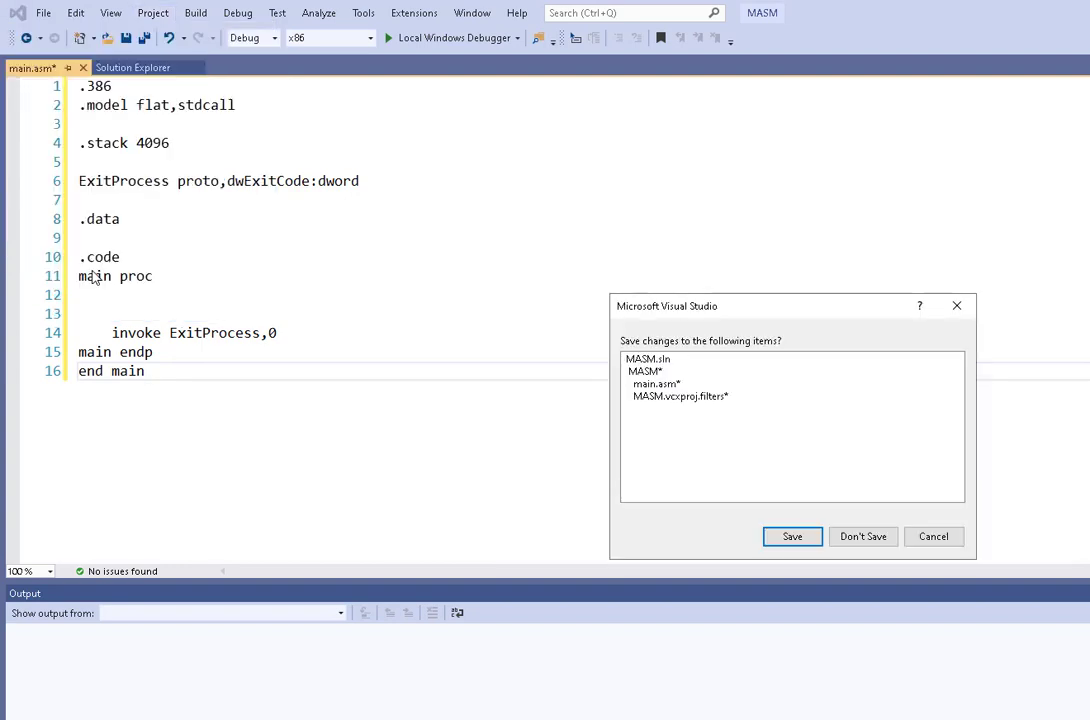
pyautogui.click(792, 537)
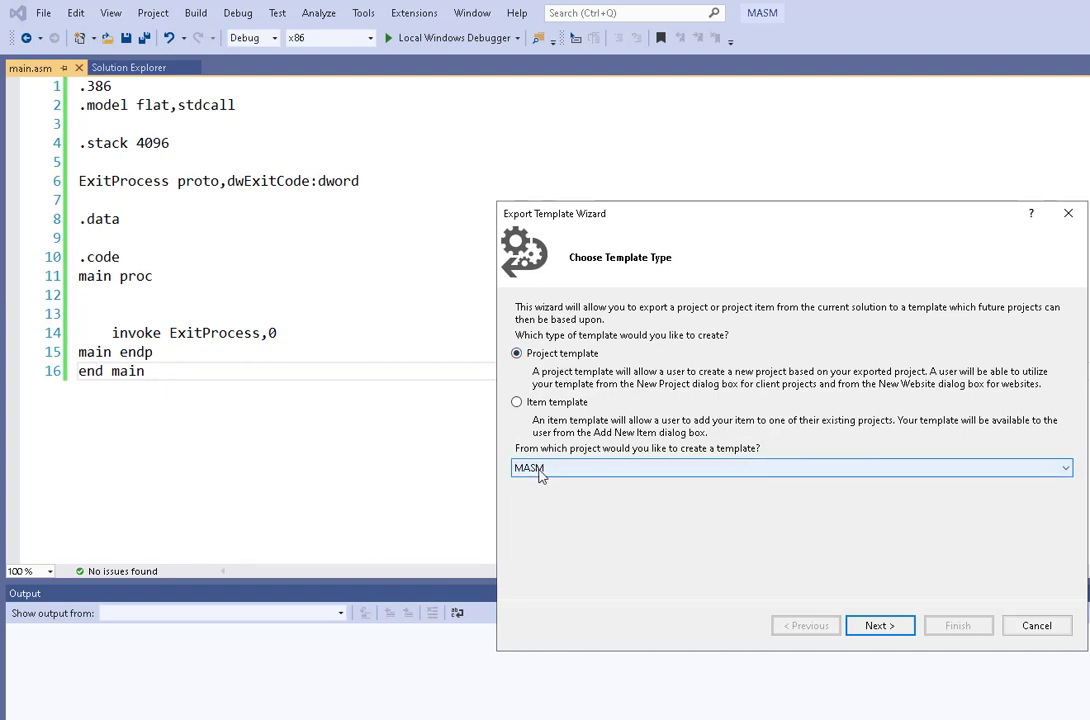
pyautogui.click(889, 624)
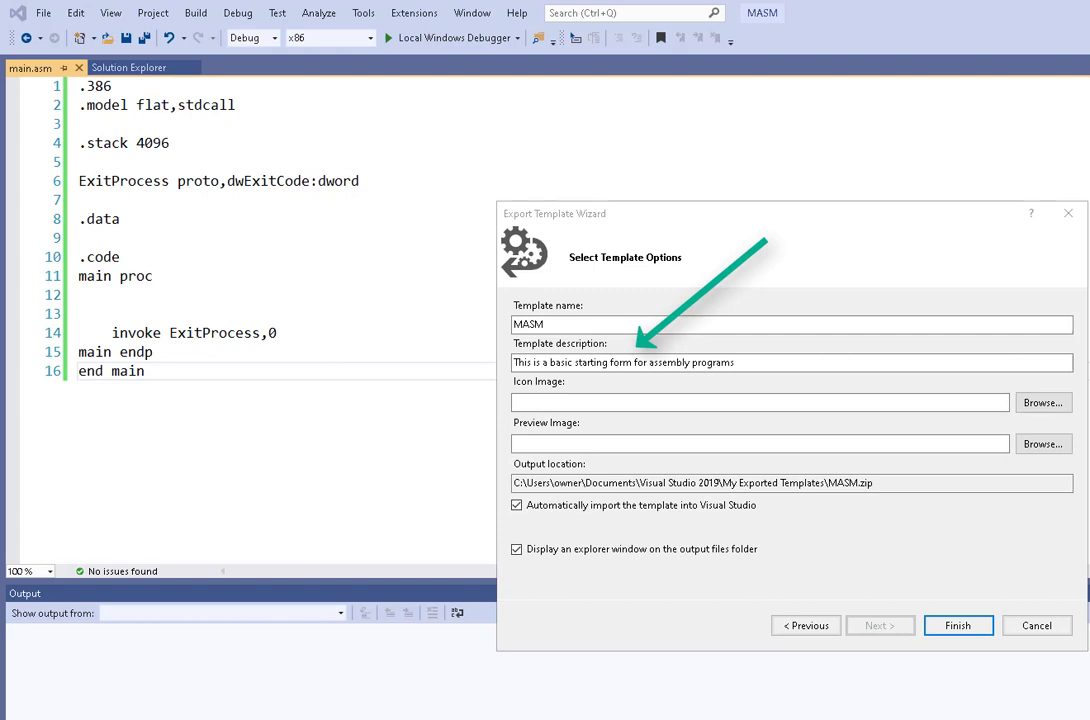
pyautogui.click(980, 627)
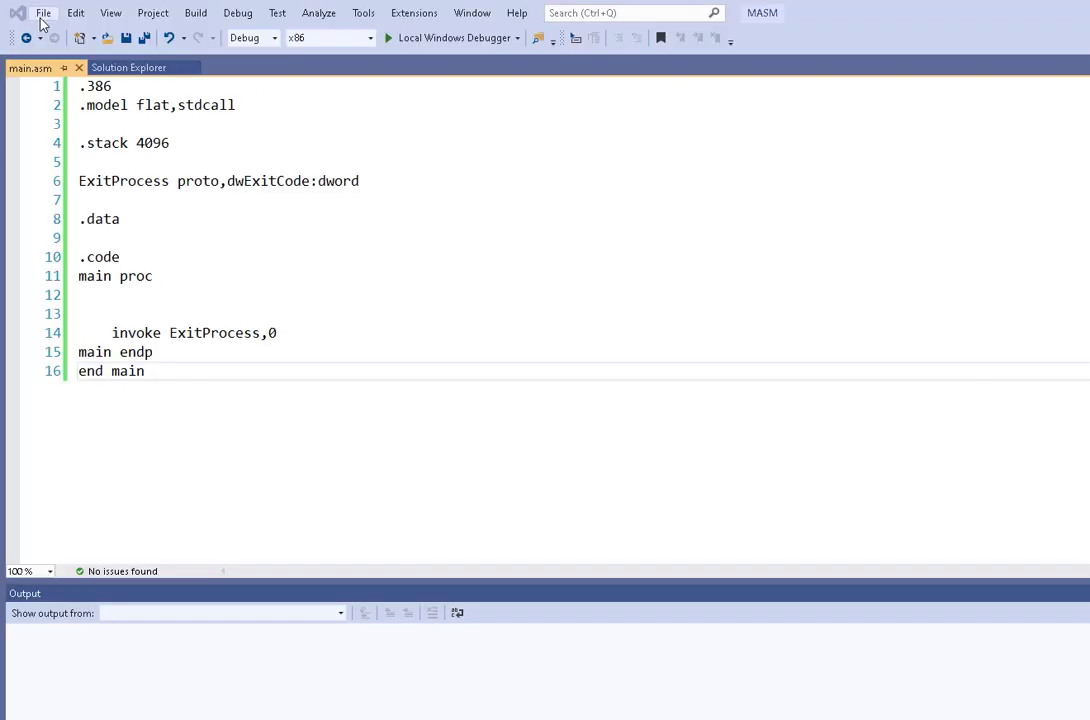
# Step: Close the current solution and begin creating a new project
pyautogui.click(43, 16)
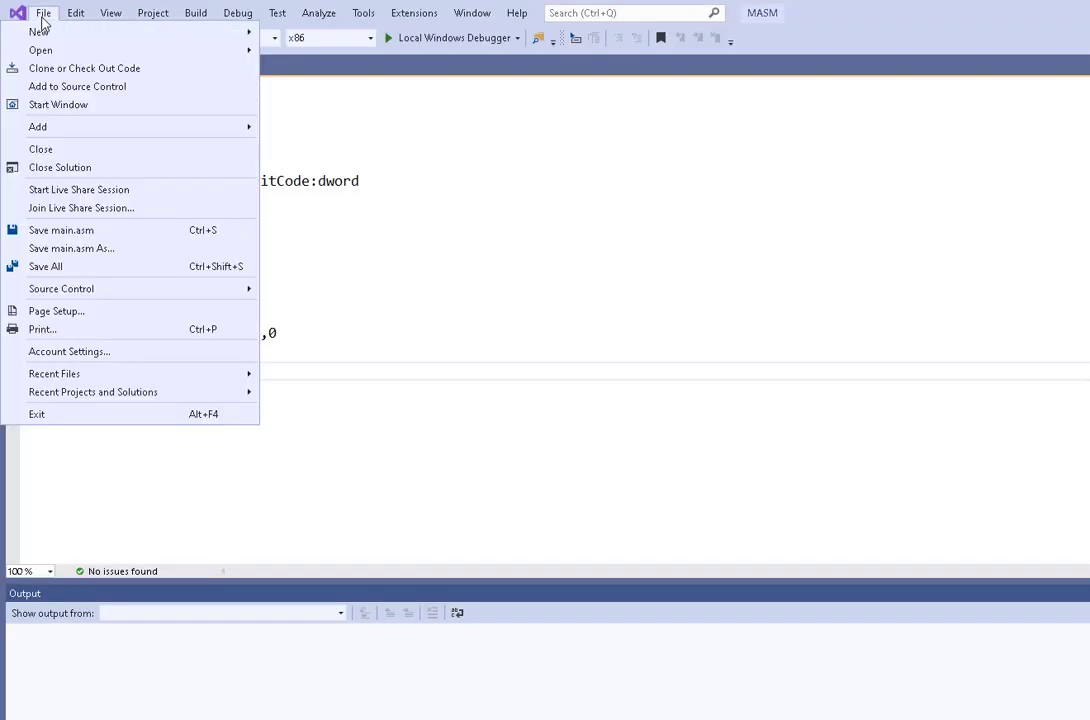
pyautogui.click(58, 168)
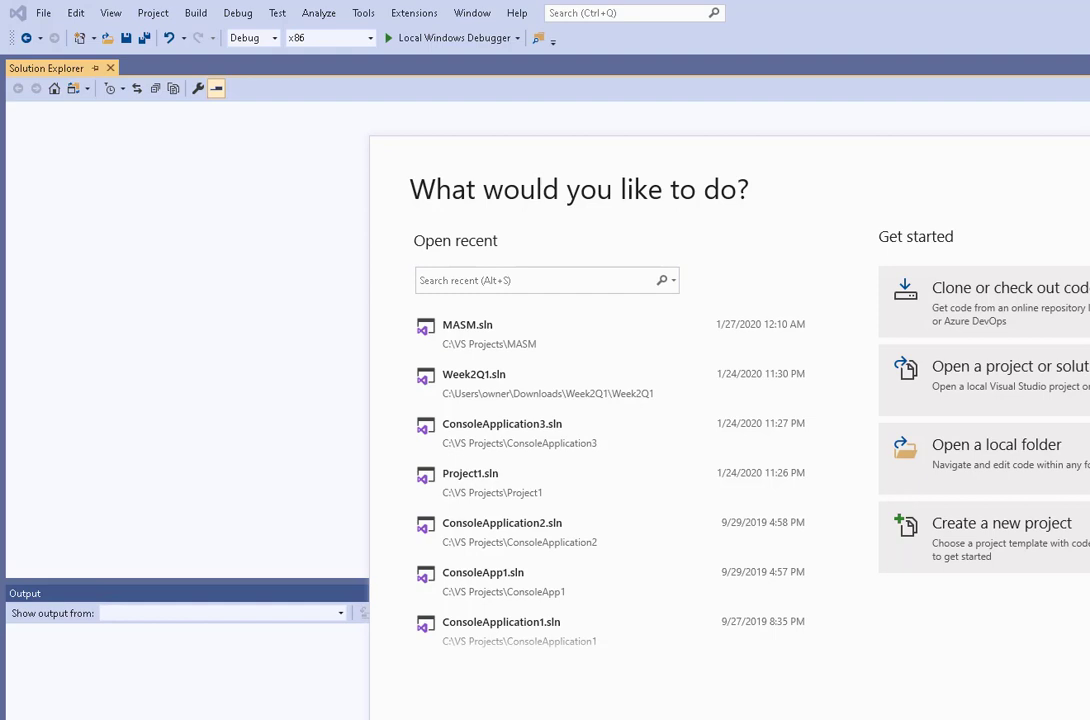
pyautogui.click(884, 522)
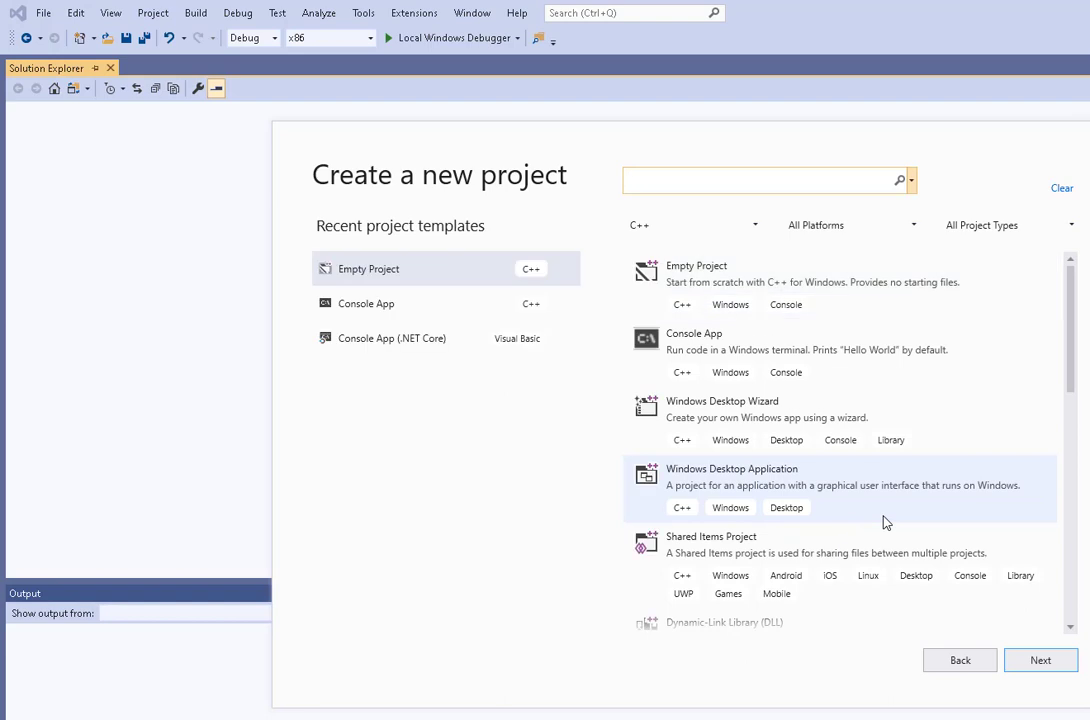
# Step: Filter templates to All Languages and choose the MASM template for the new project
pyautogui.click(755, 225)
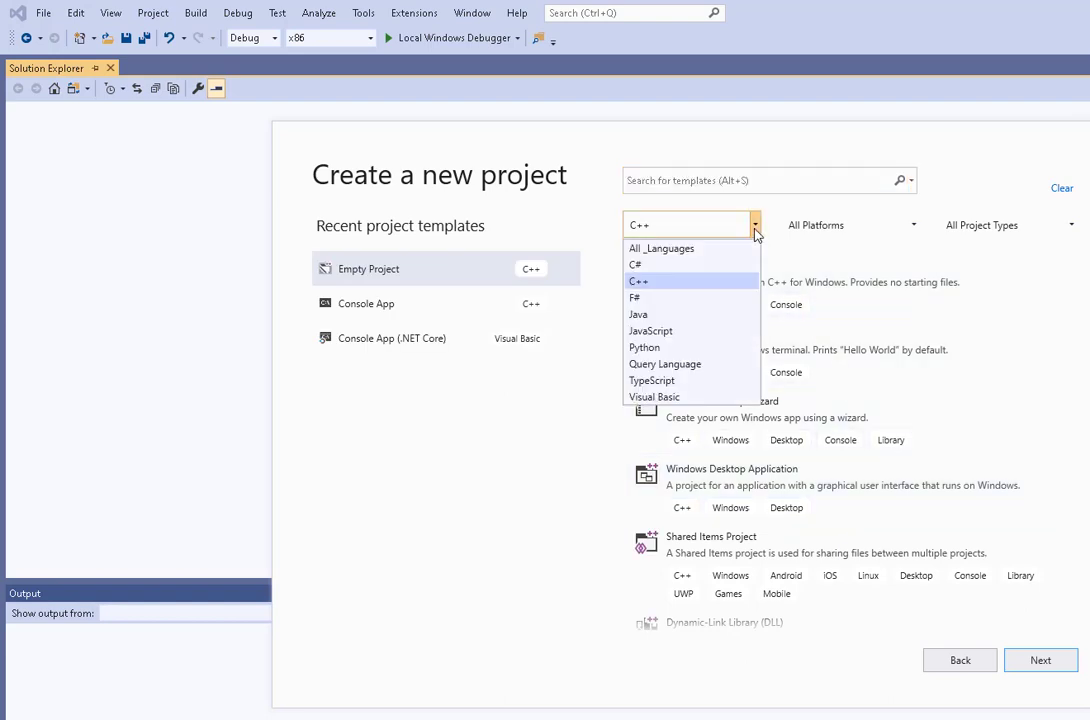
pyautogui.click(701, 250)
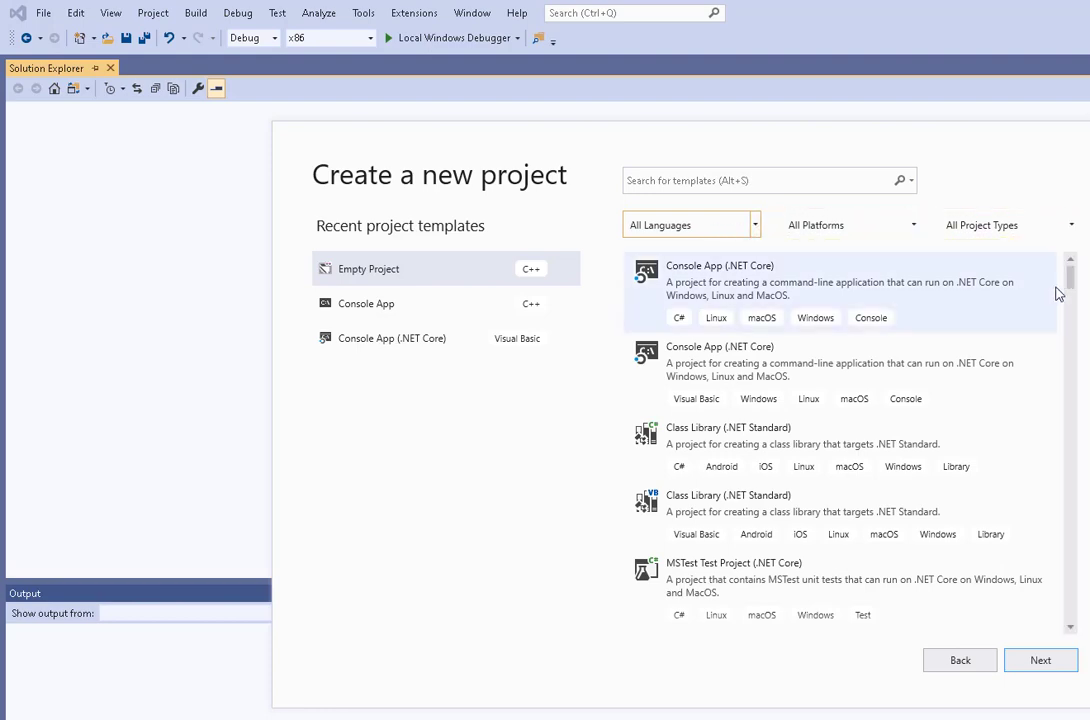
pyautogui.moveTo(1070, 280); pyautogui.dragTo(1071, 614)
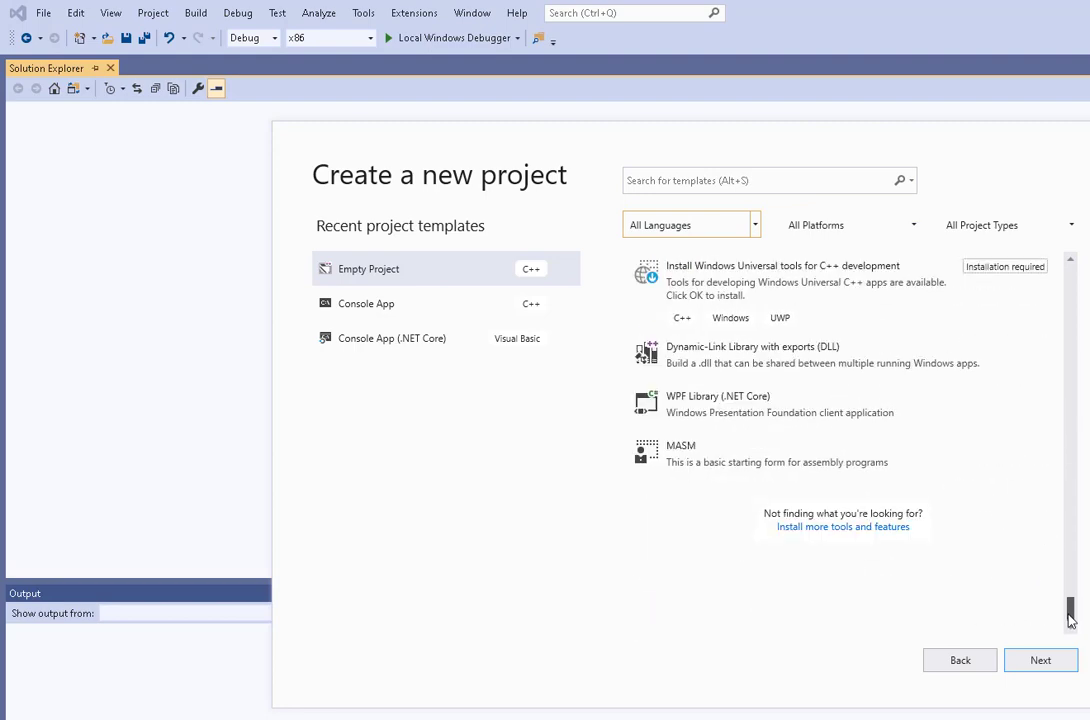
pyautogui.click(687, 456)
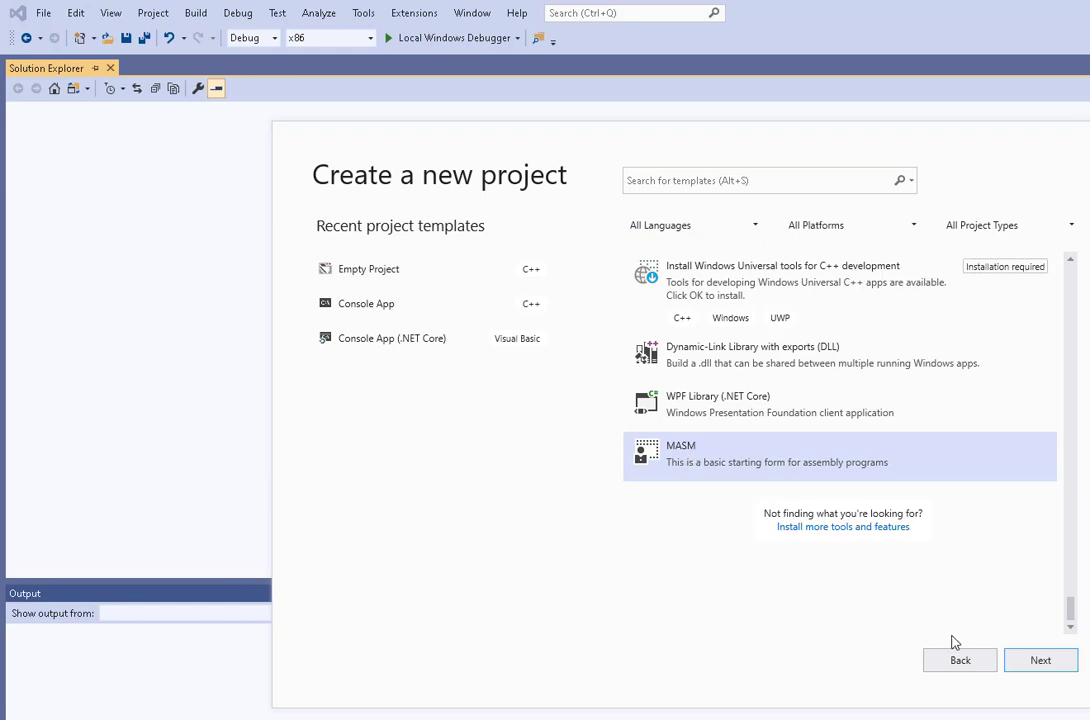
pyautogui.click(1037, 661)
# Step: Name the new project AddTwo, create it, and open its main.asm source file
pyautogui.click(372, 283)
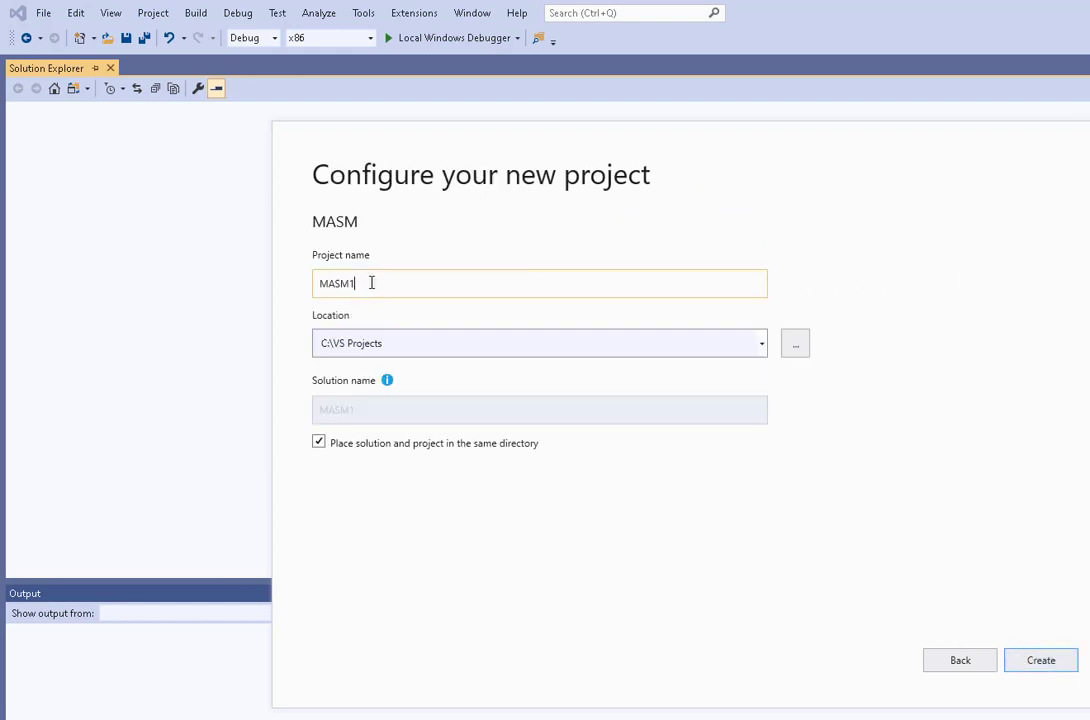
pyautogui.press('BackSpace')
pyautogui.press('BackSpace')
pyautogui.press('BackSpace')
pyautogui.press('BackSpace')
pyautogui.press('BackSpace')
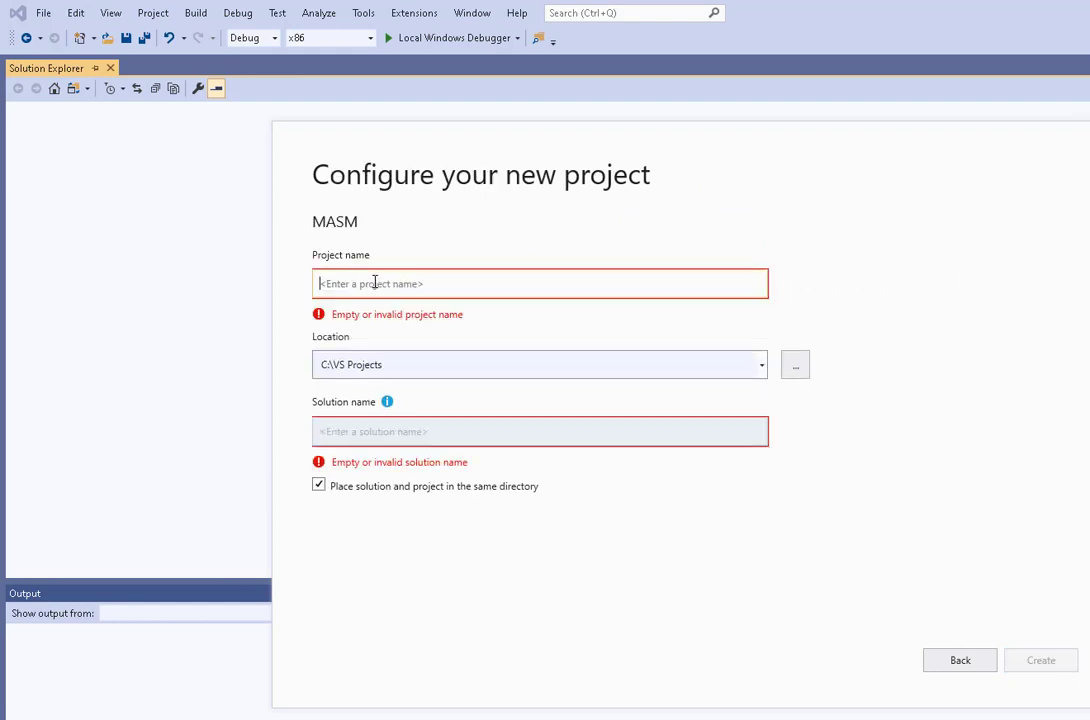
pyautogui.write('AddTwo')
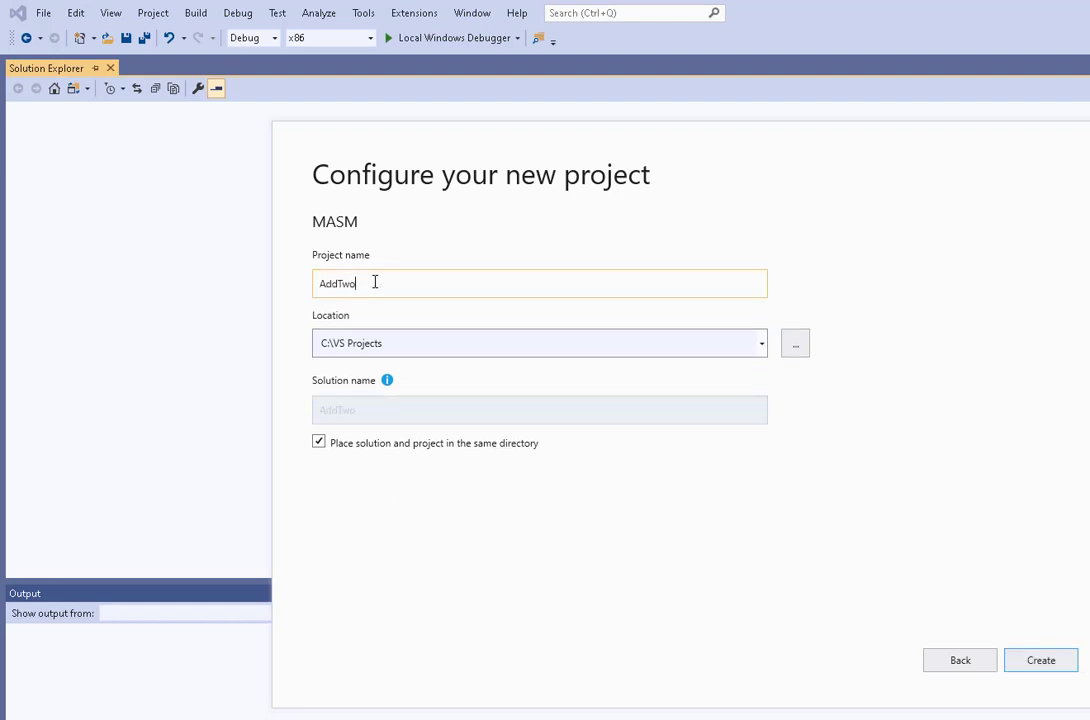
pyautogui.click(1047, 662)
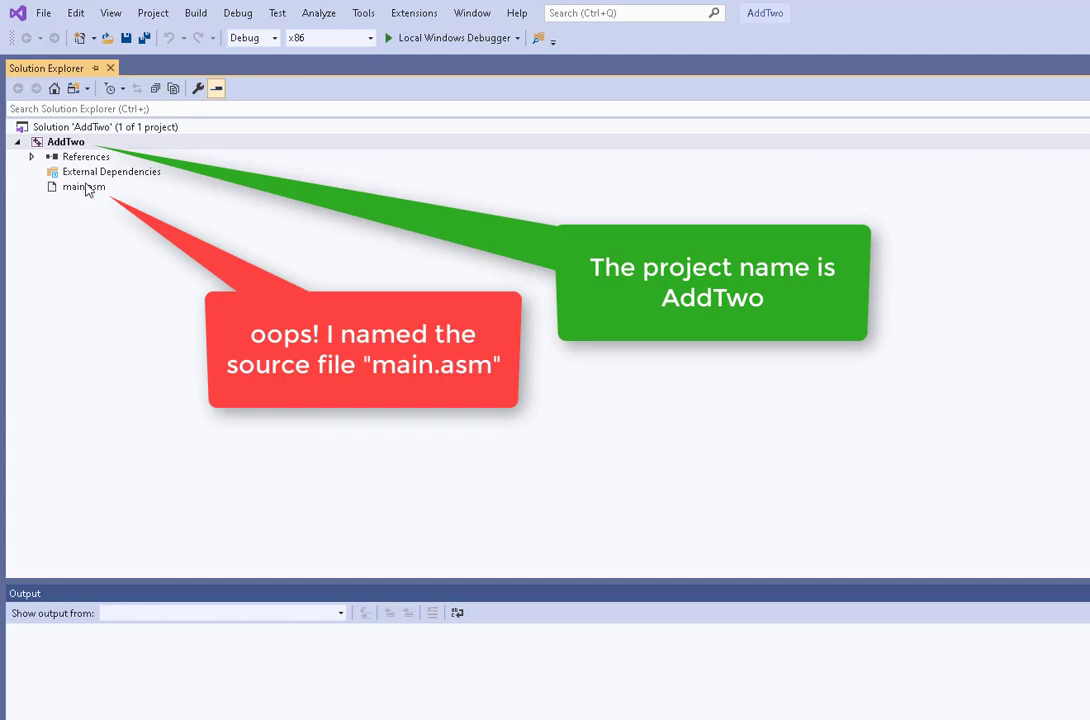
pyautogui.click(88, 192)
pyautogui.doubleClick(86, 187)
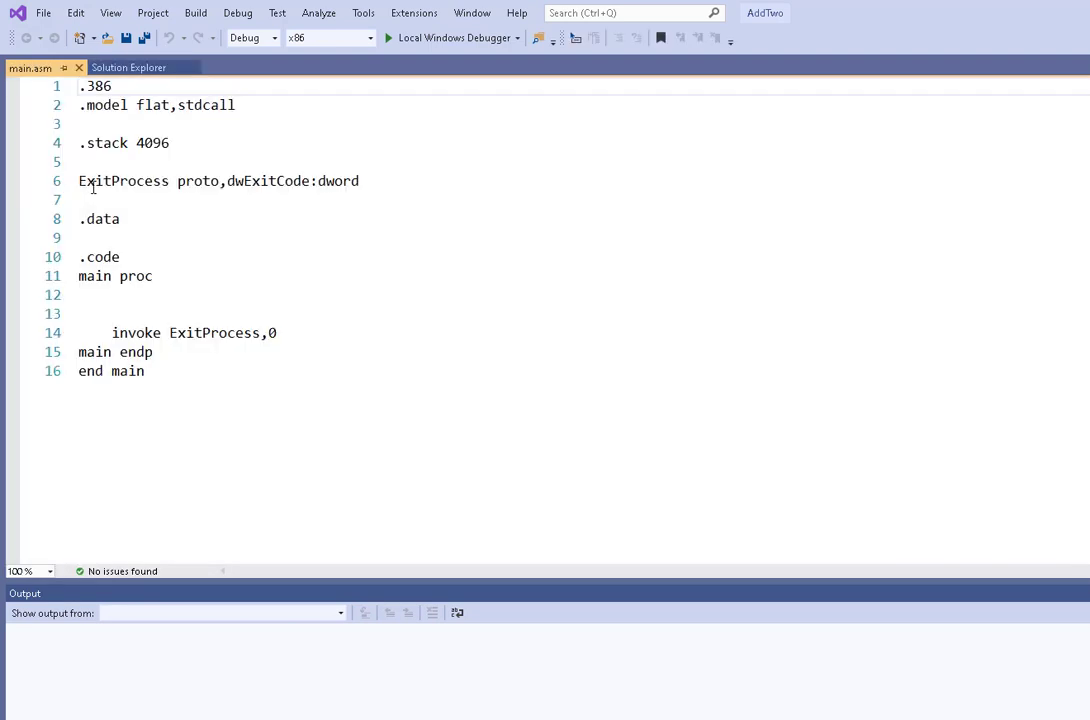